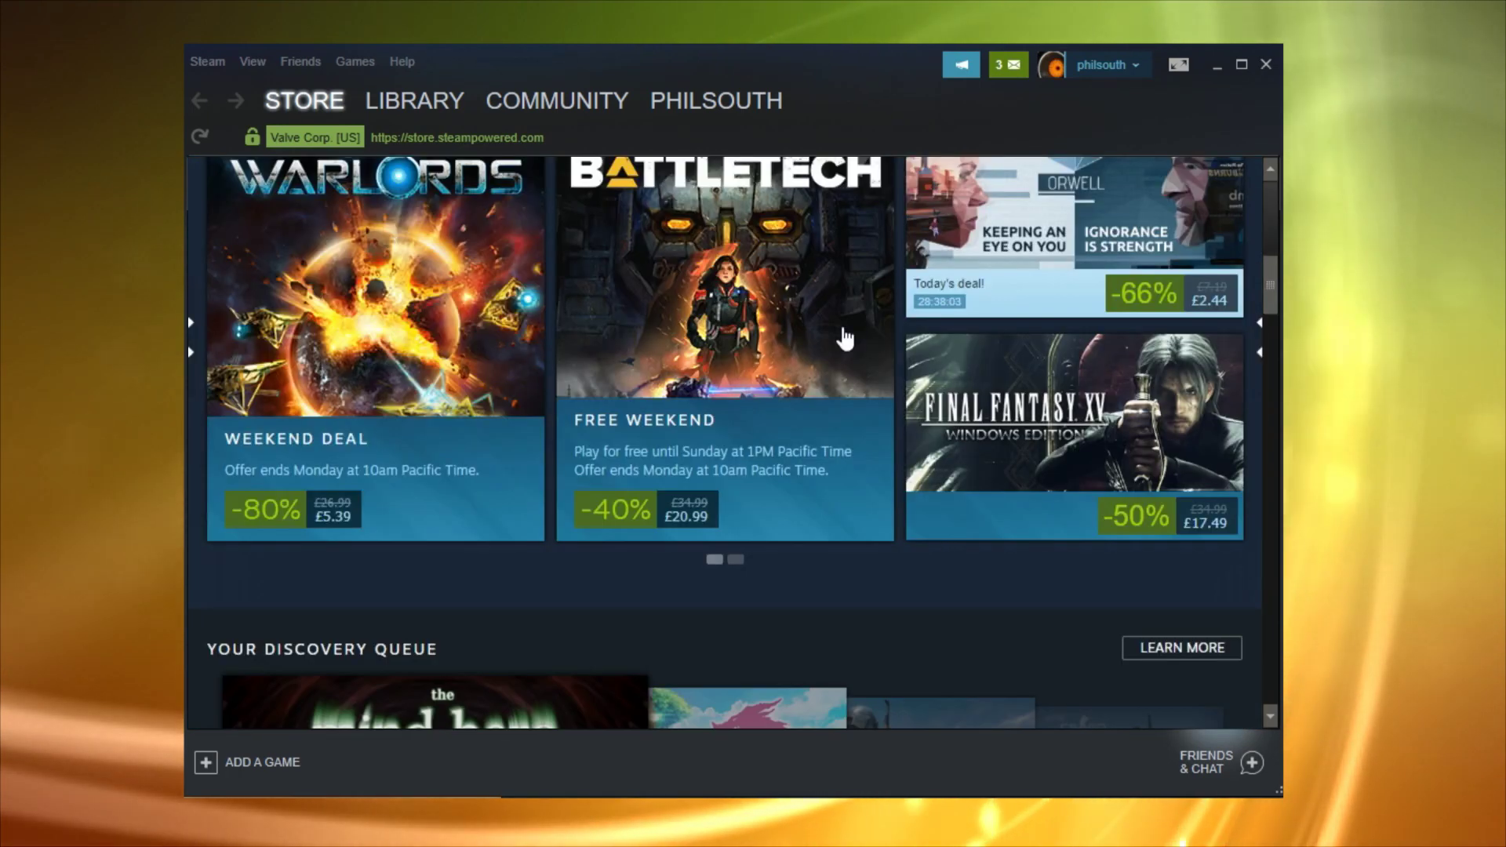
- Browse the Steam store front page, looking over the deals, suggested curators, VR games, and New and Trending list
scroll(843, 336, "down", 10)
scroll(843, 336, "down", 5)
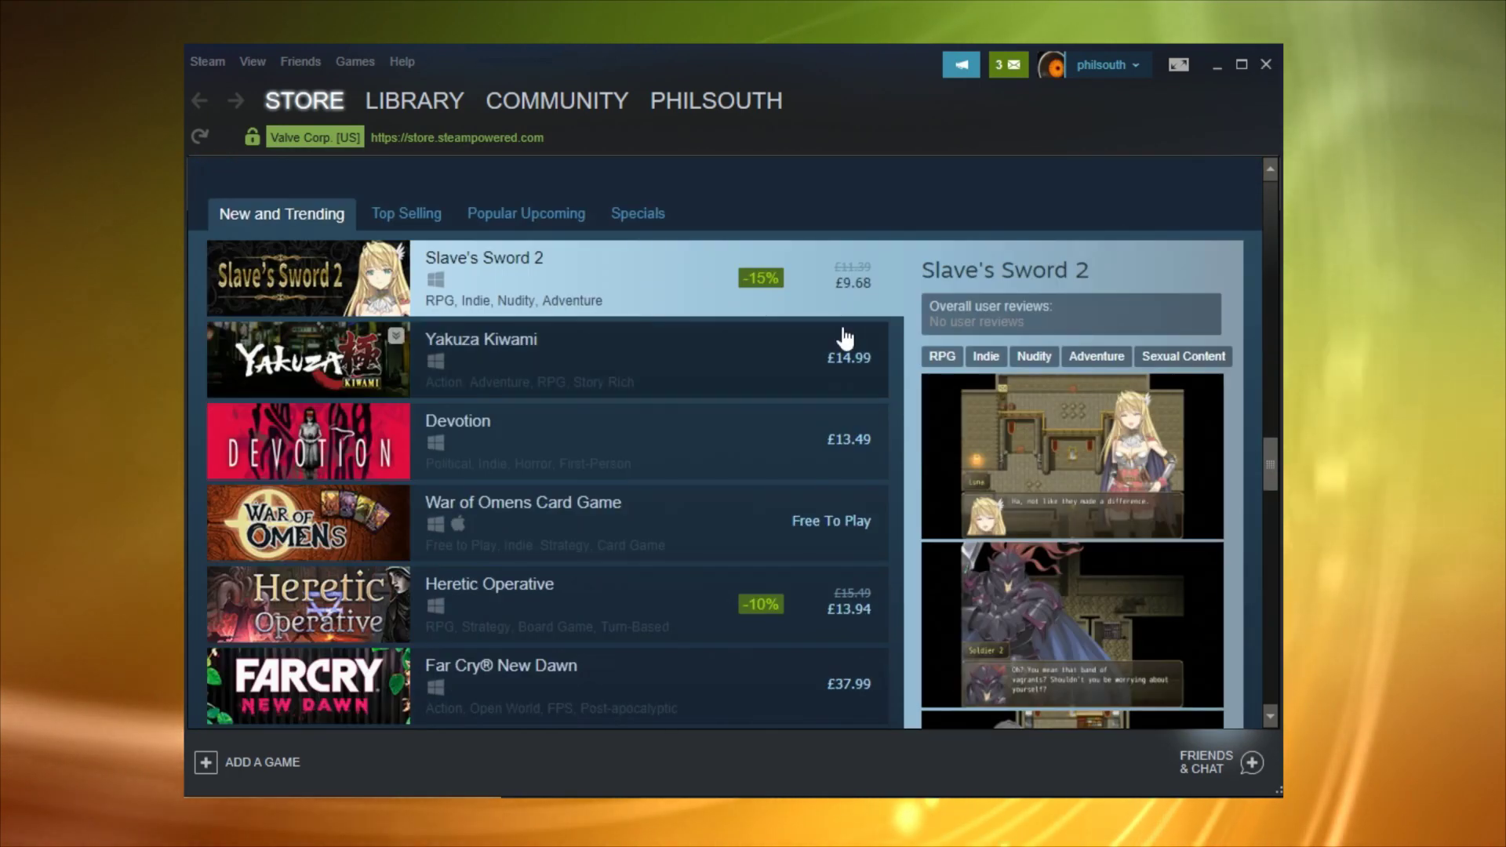
scroll(845, 337, "down", 15)
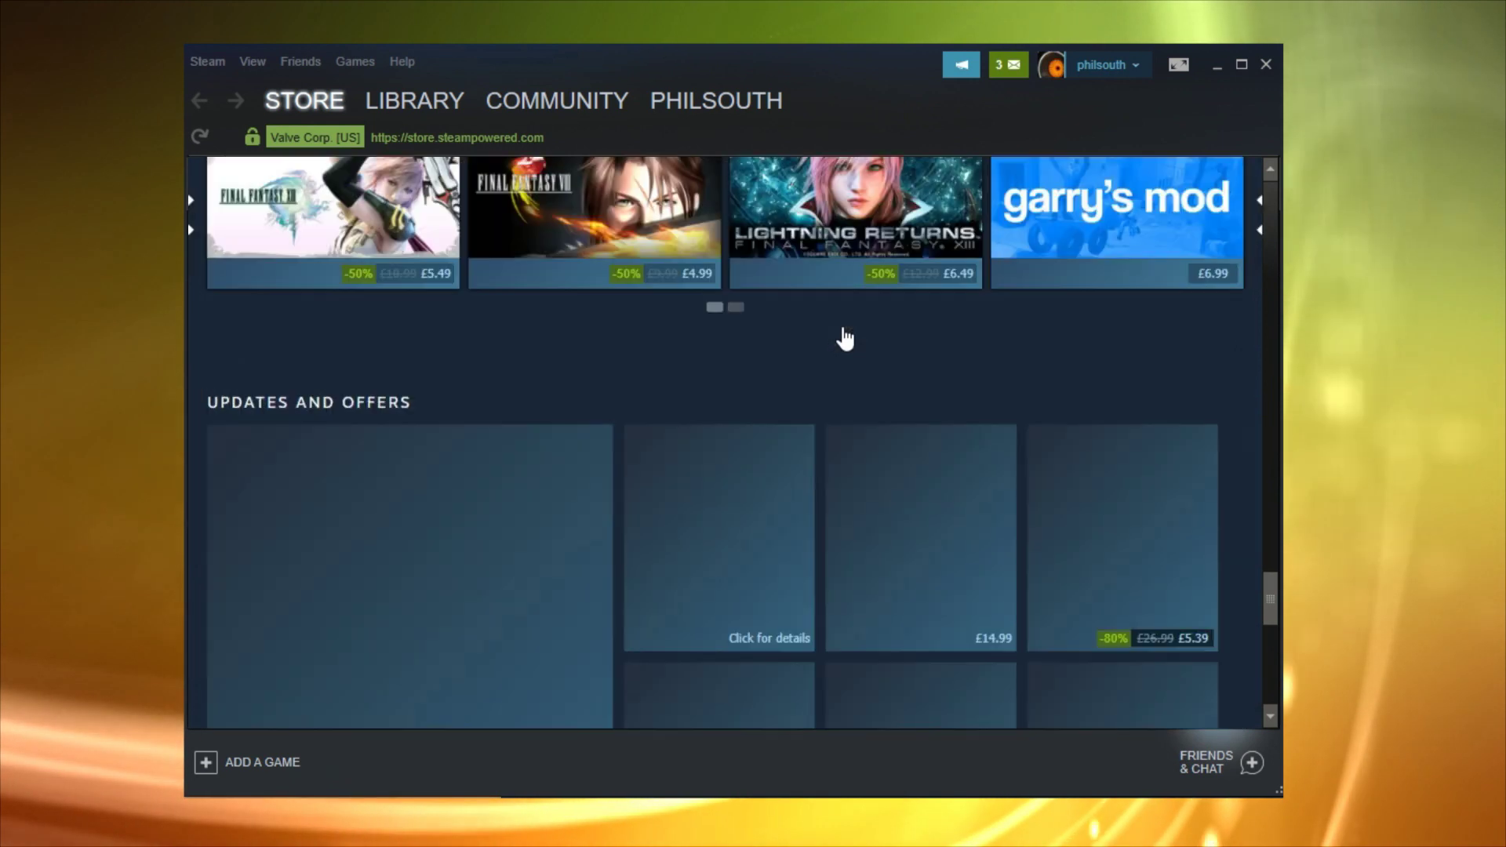
scroll(845, 338, "down", 9)
scroll(845, 336, "up", 4)
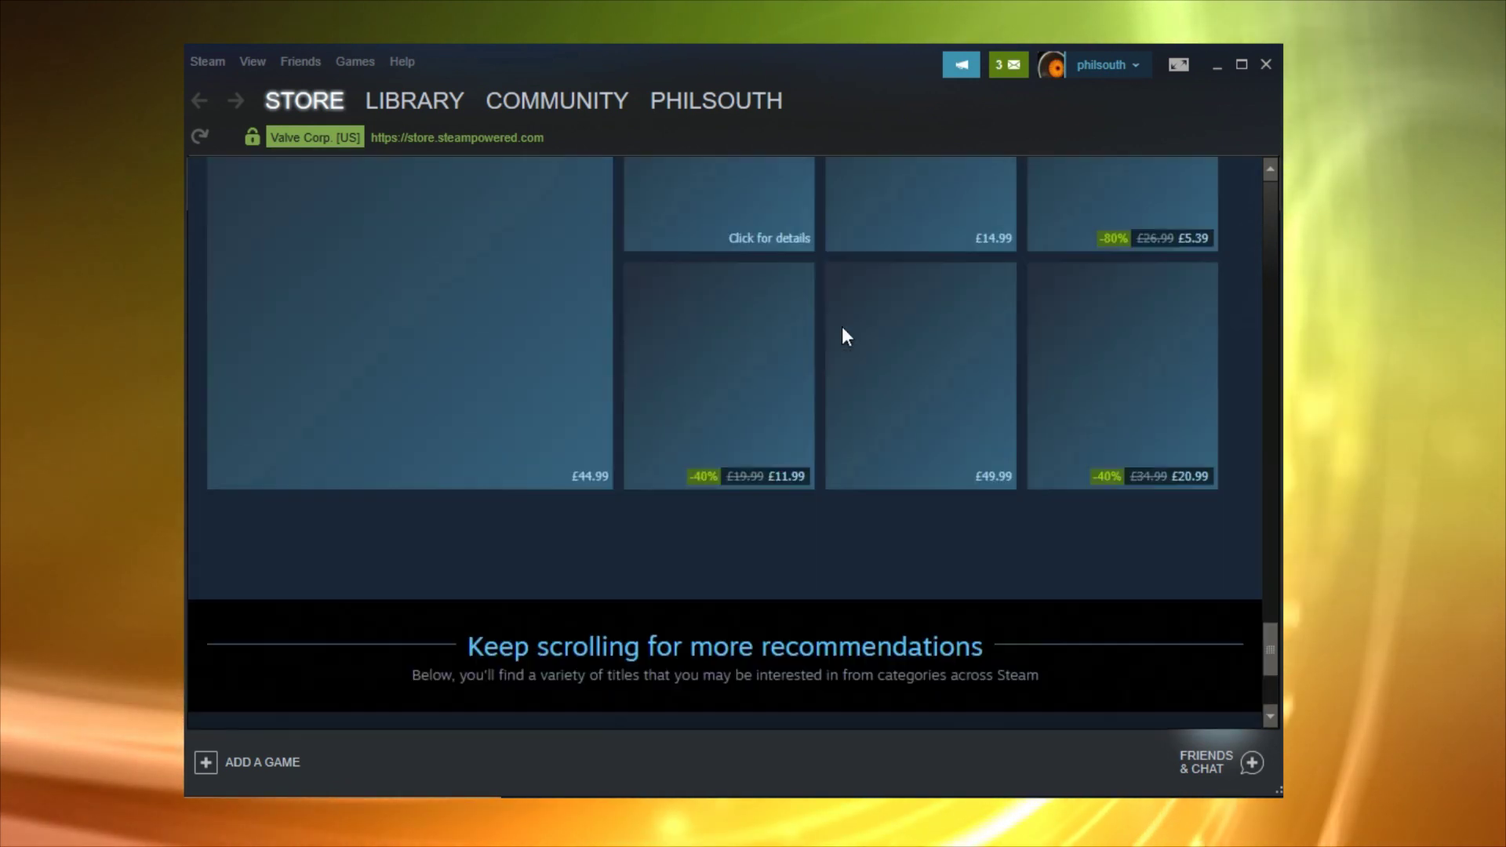
scroll(844, 336, "up", 9)
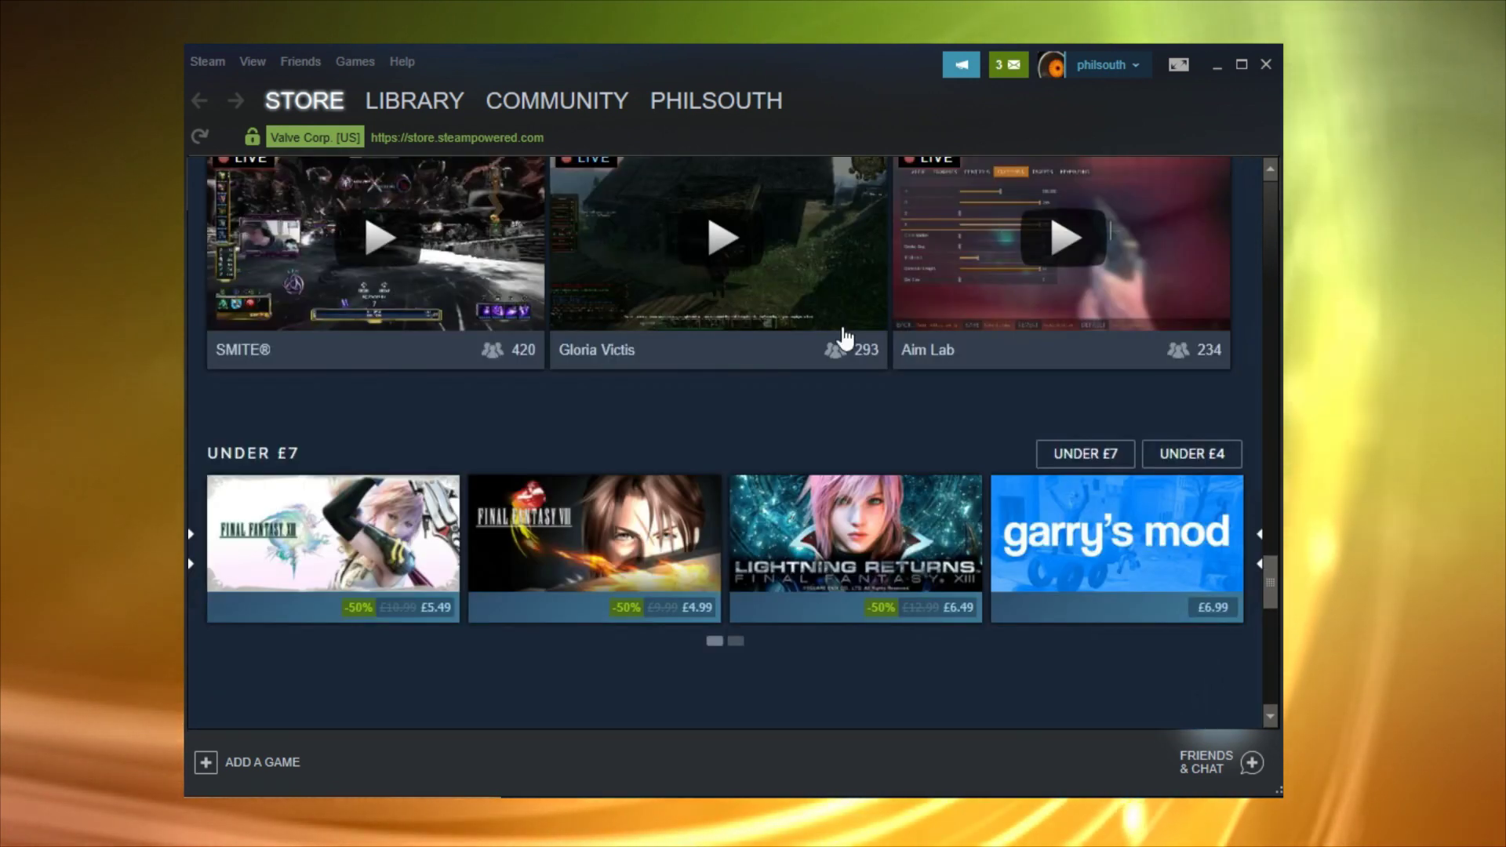
scroll(845, 337, "up", 8)
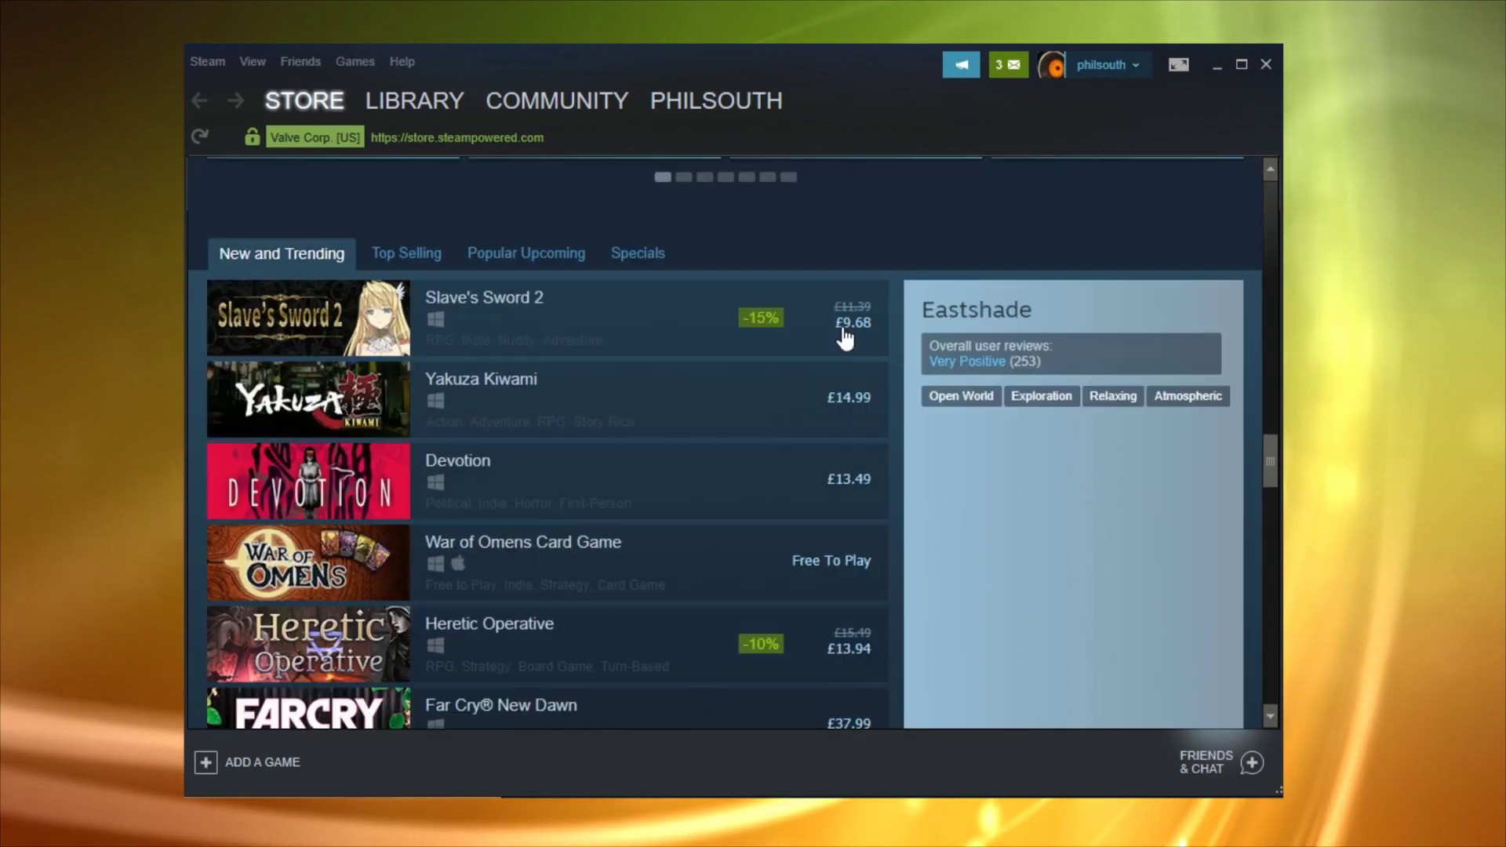
scroll(844, 337, "up", 5)
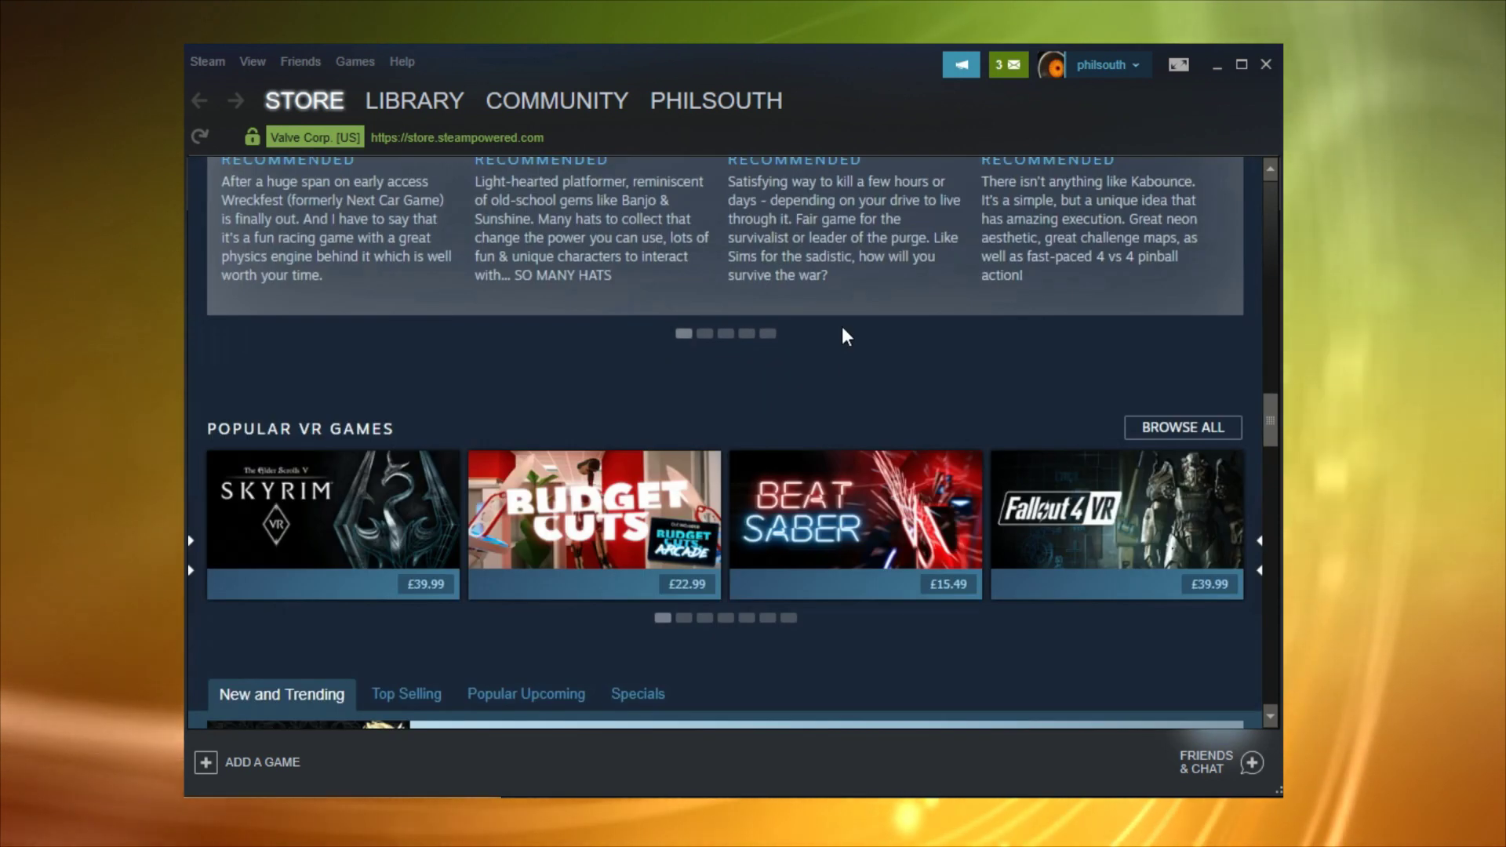
scroll(845, 337, "up", 5)
scroll(845, 337, "down", 8)
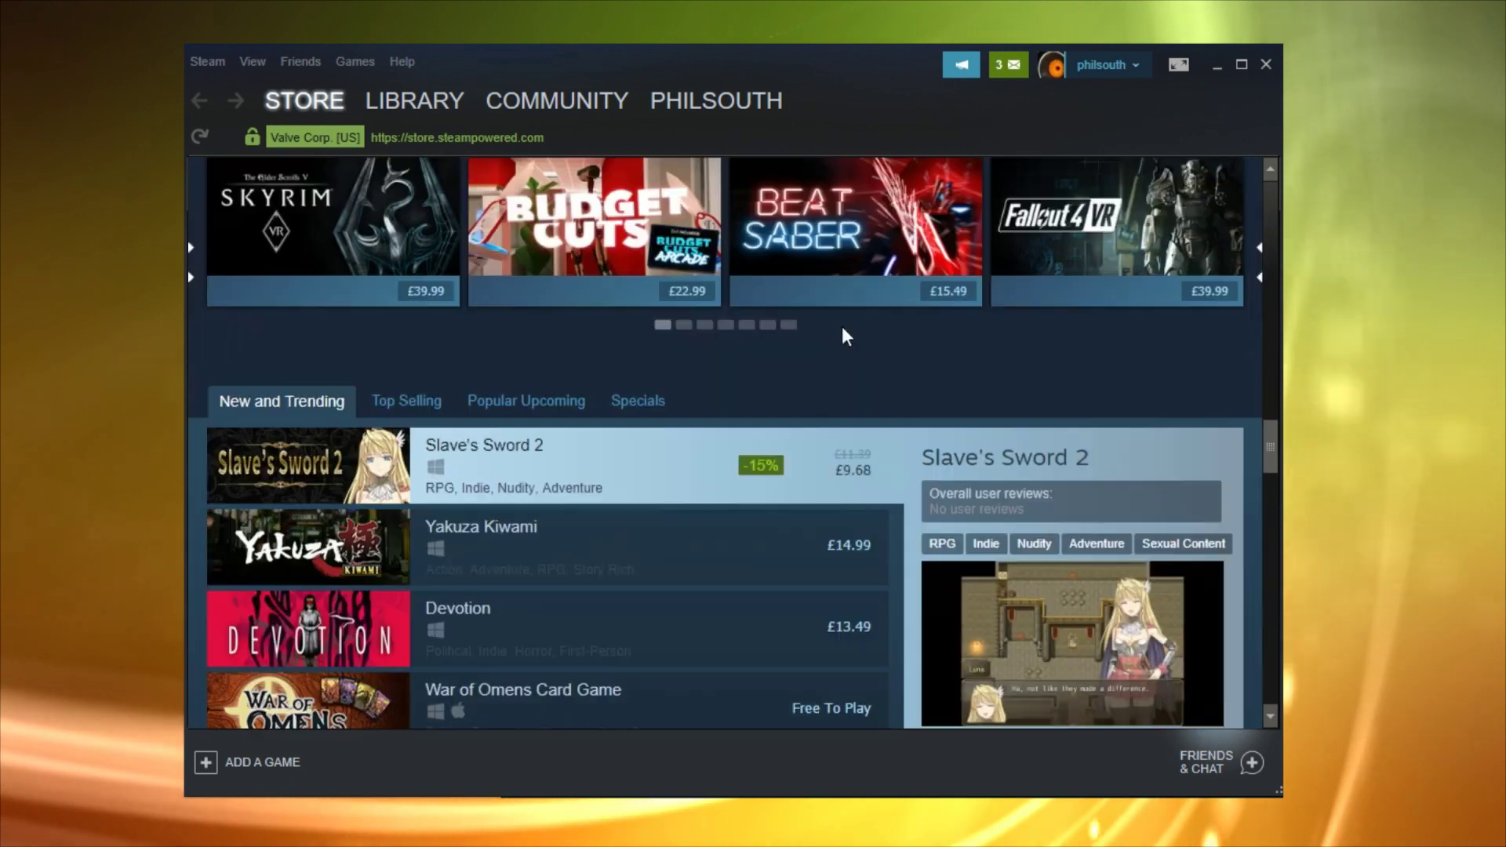
scroll(844, 337, "up", 8)
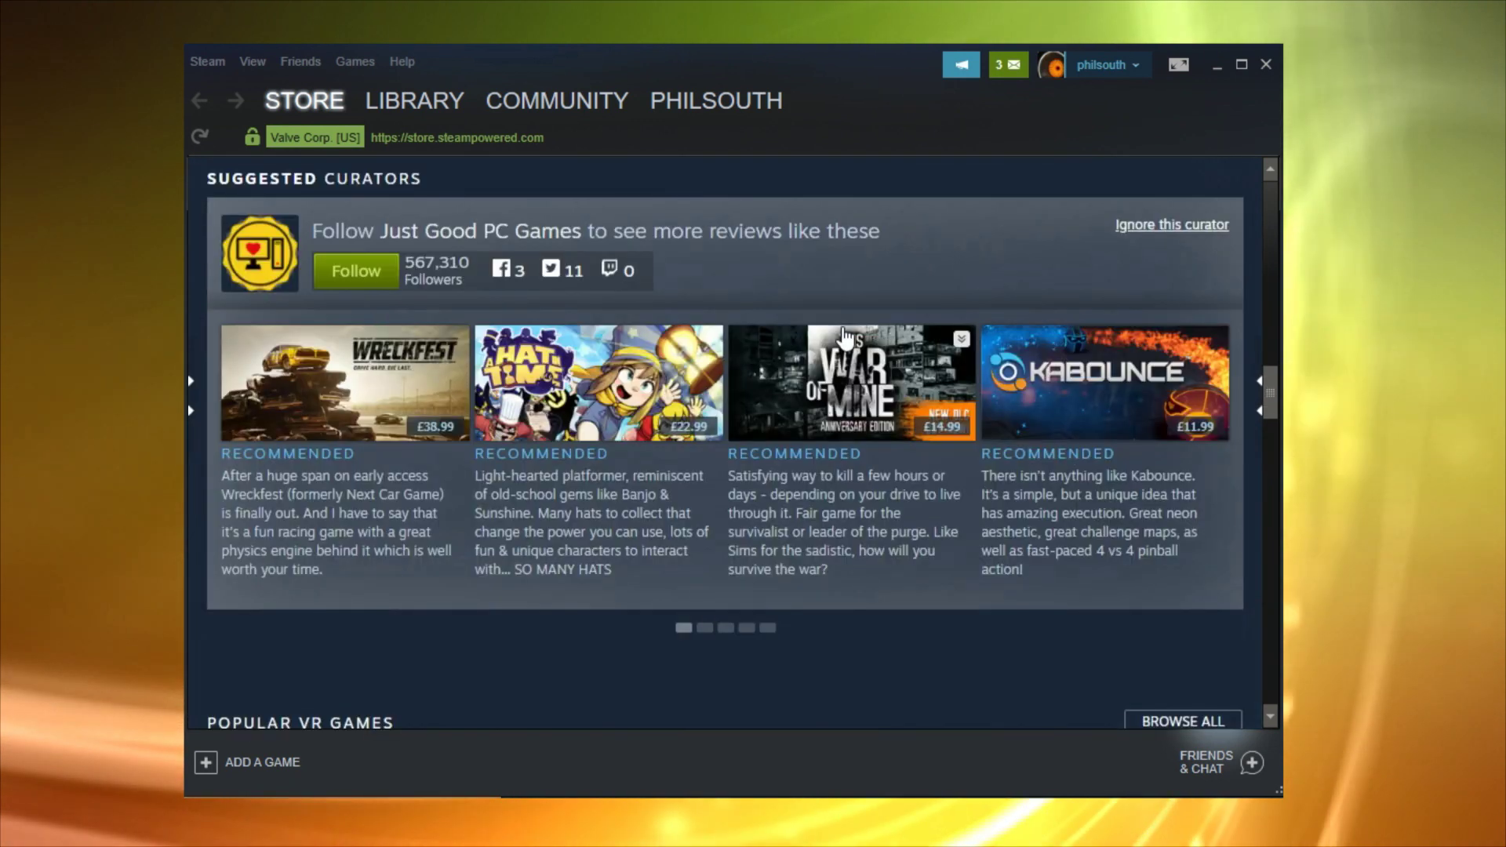
scroll(844, 337, "up", 8)
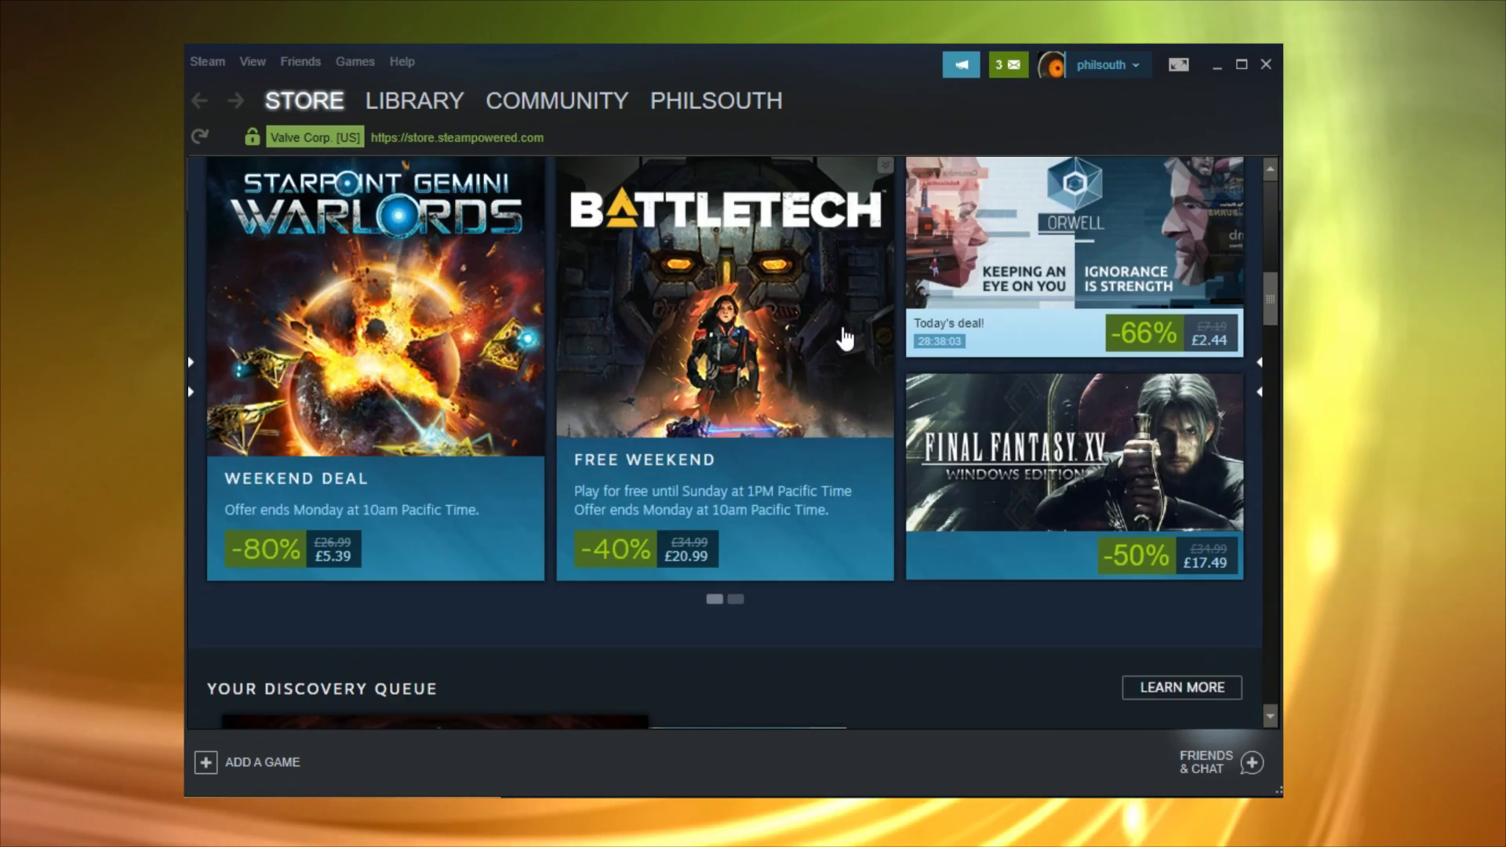
scroll(845, 338, "down", 5)
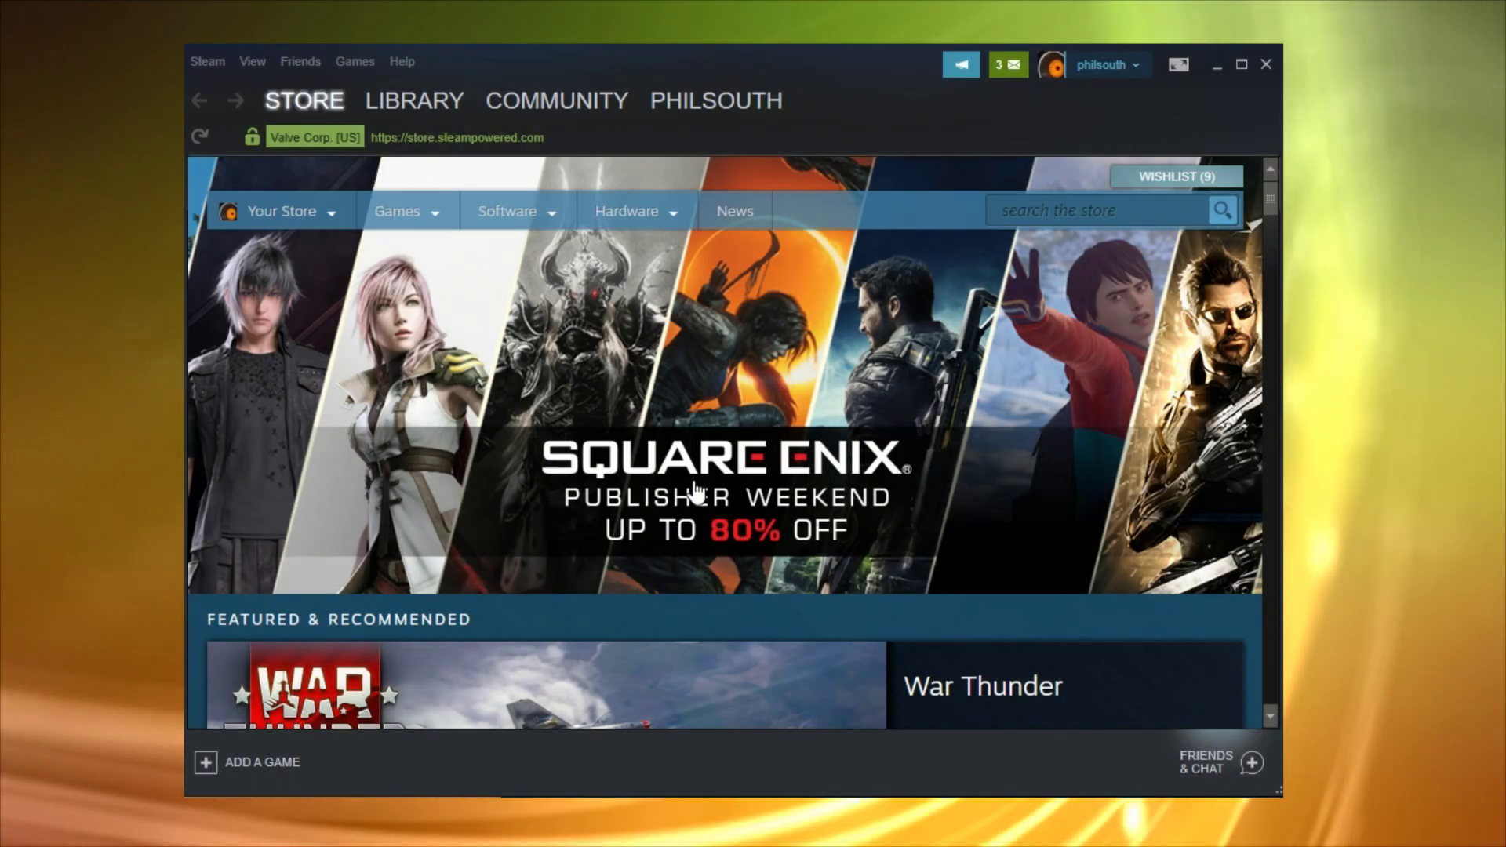
- Open the Square Enix Publisher Weekend sale and preview the Left Alive and Final Fantasy XIV: Shadowbringers entries
left_click(710, 384)
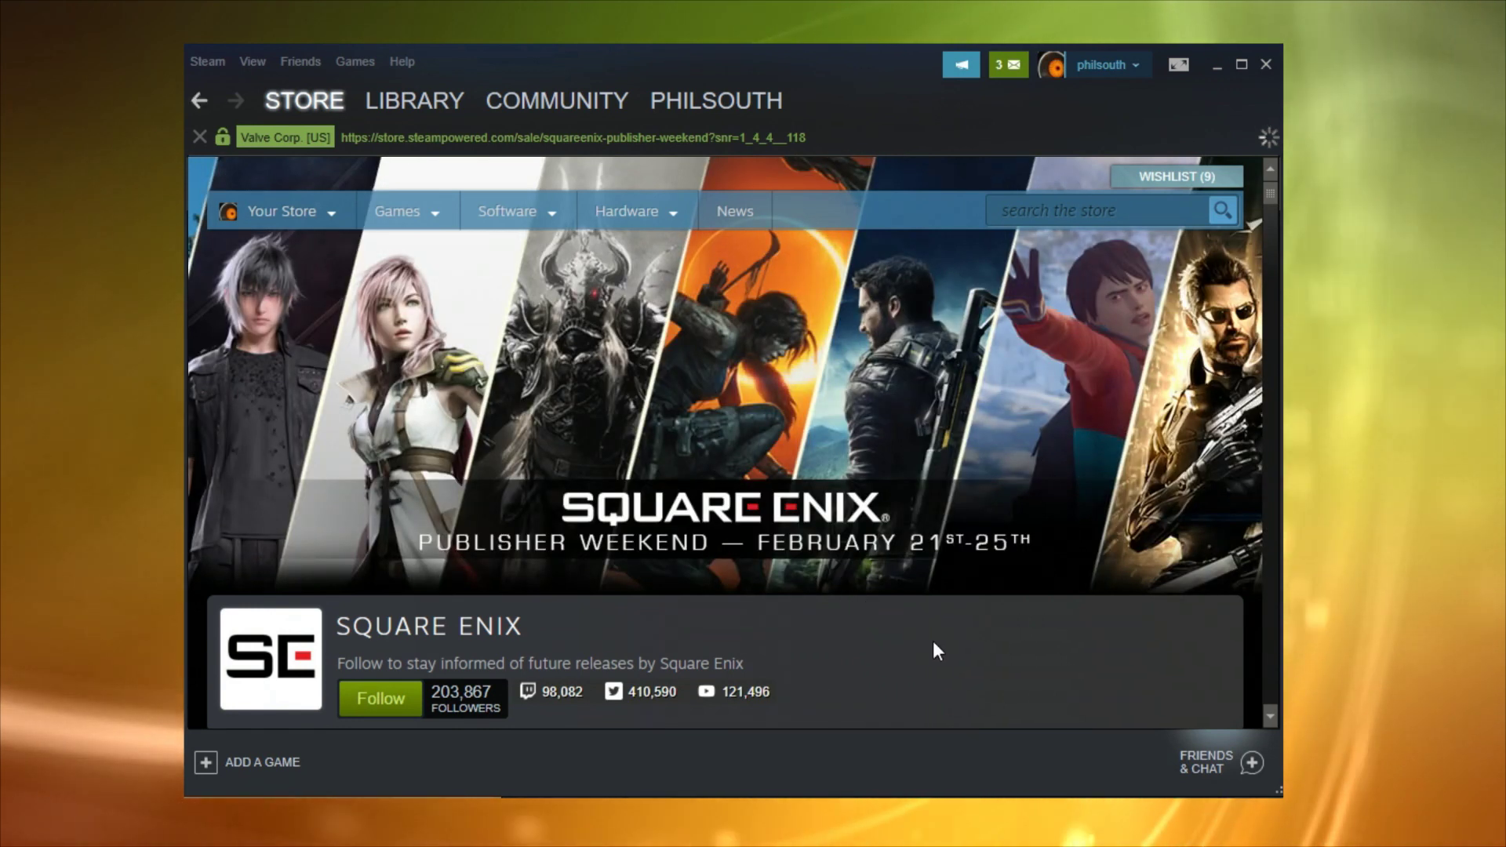
scroll(933, 642, "down", 5)
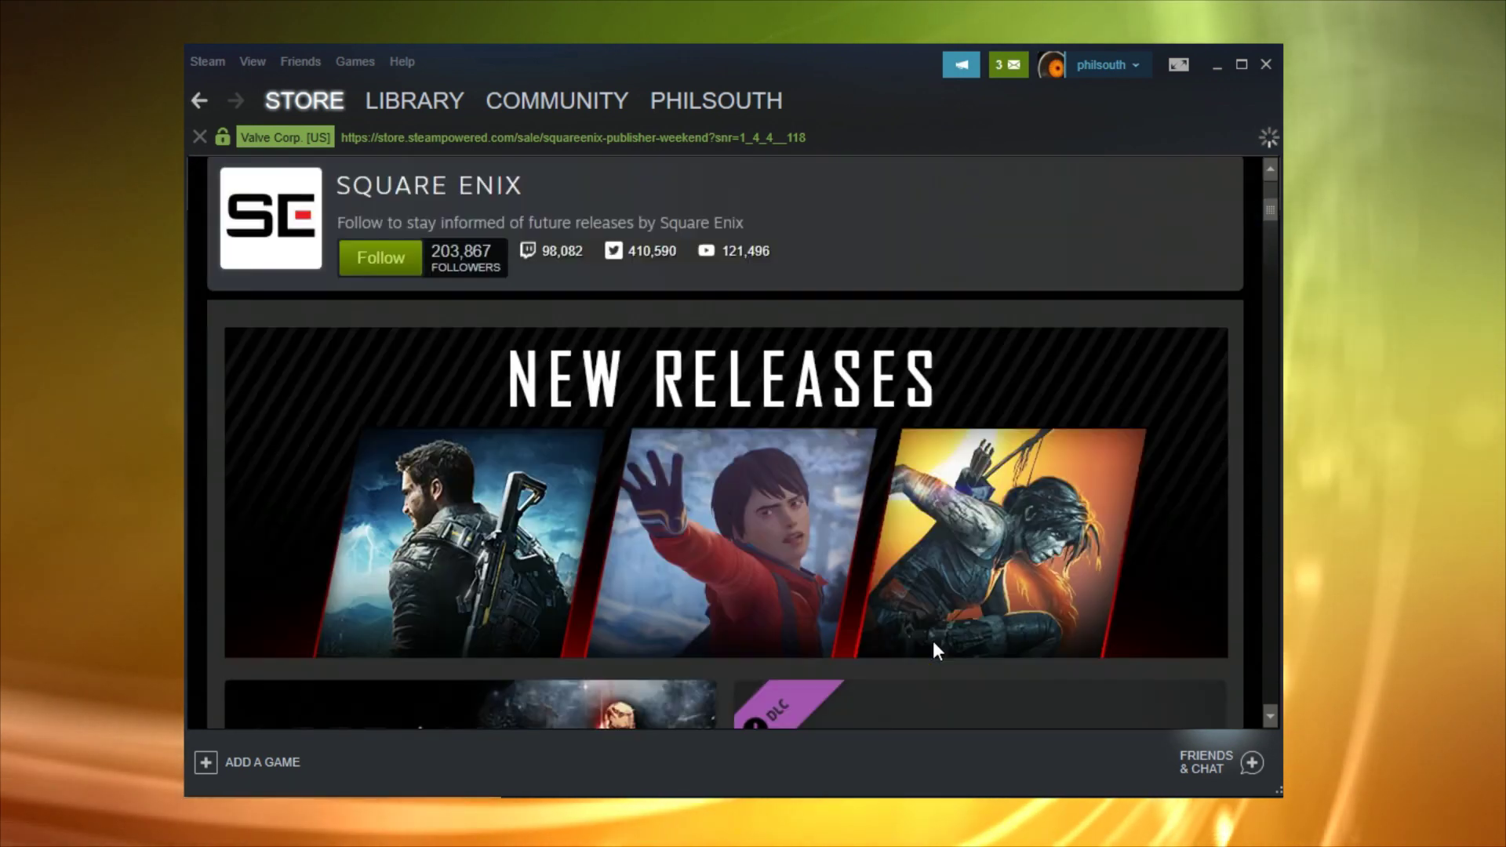
scroll(933, 642, "down", 2)
scroll(934, 641, "down", 2)
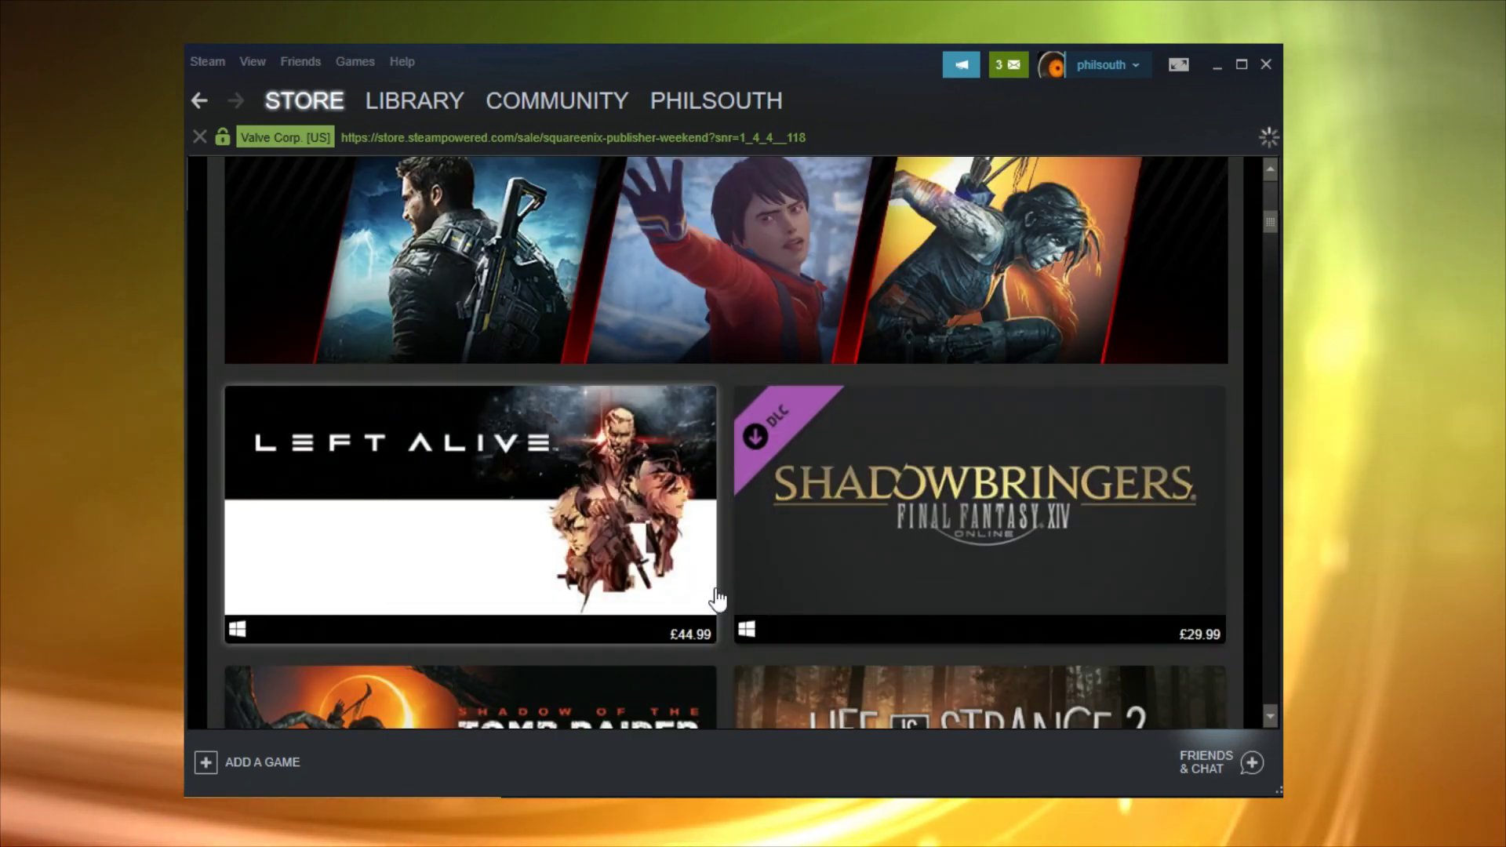
mouse_move(647, 532)
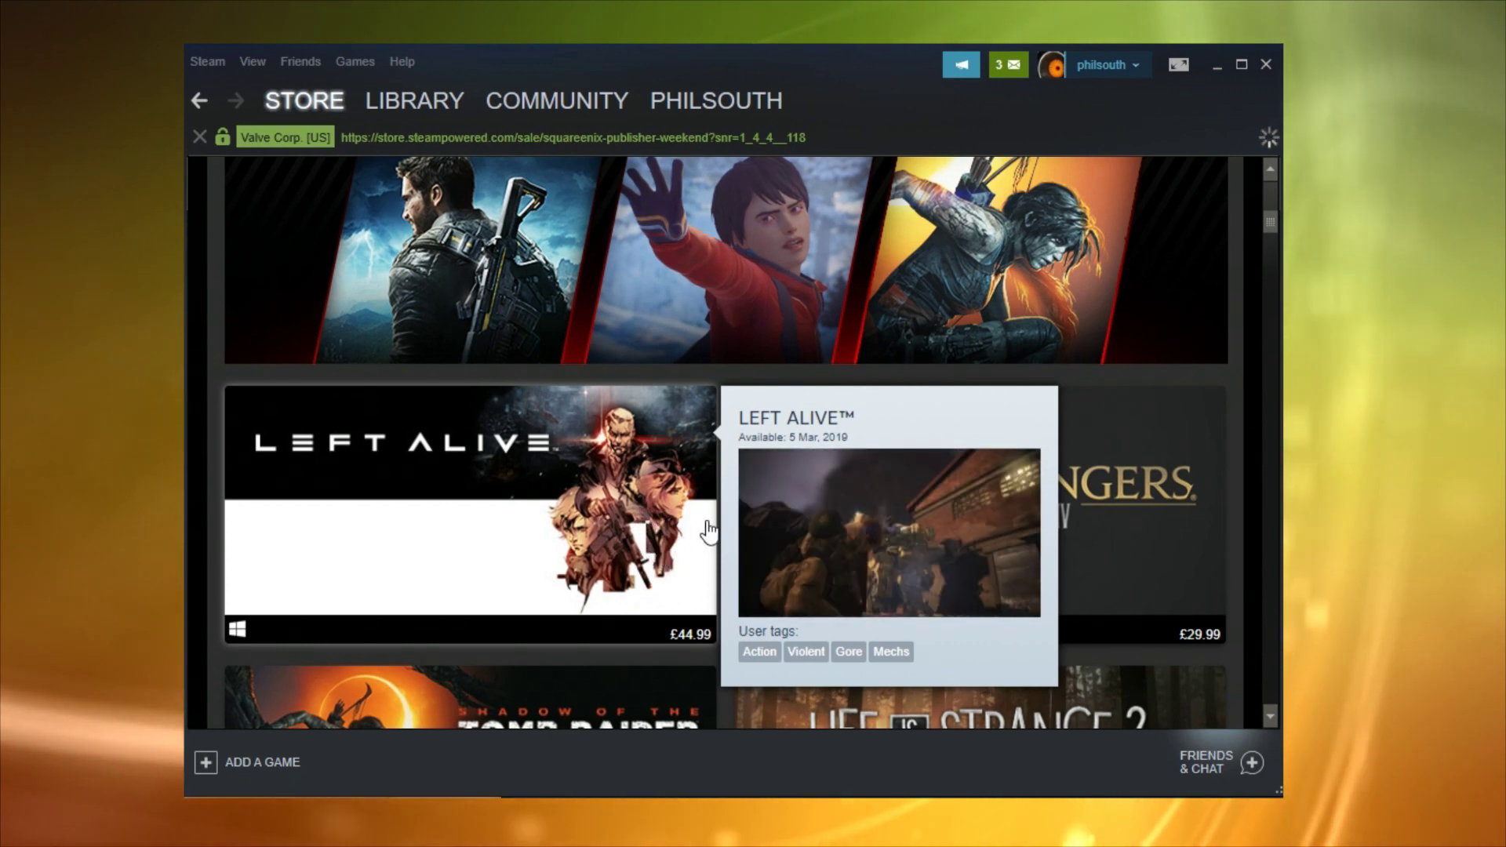
mouse_move(852, 543)
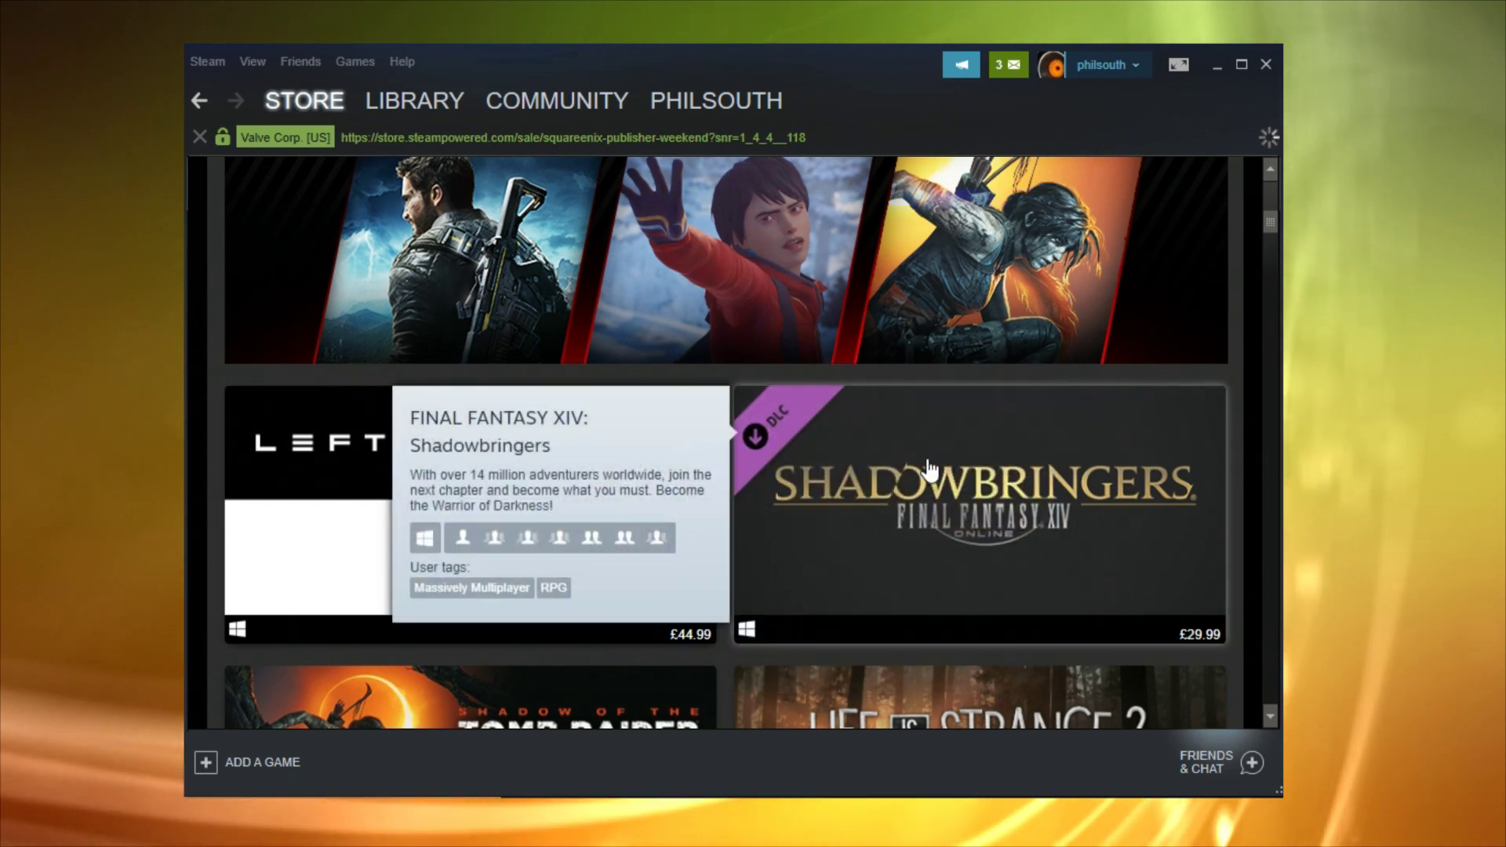
scroll(784, 549, "down", 5)
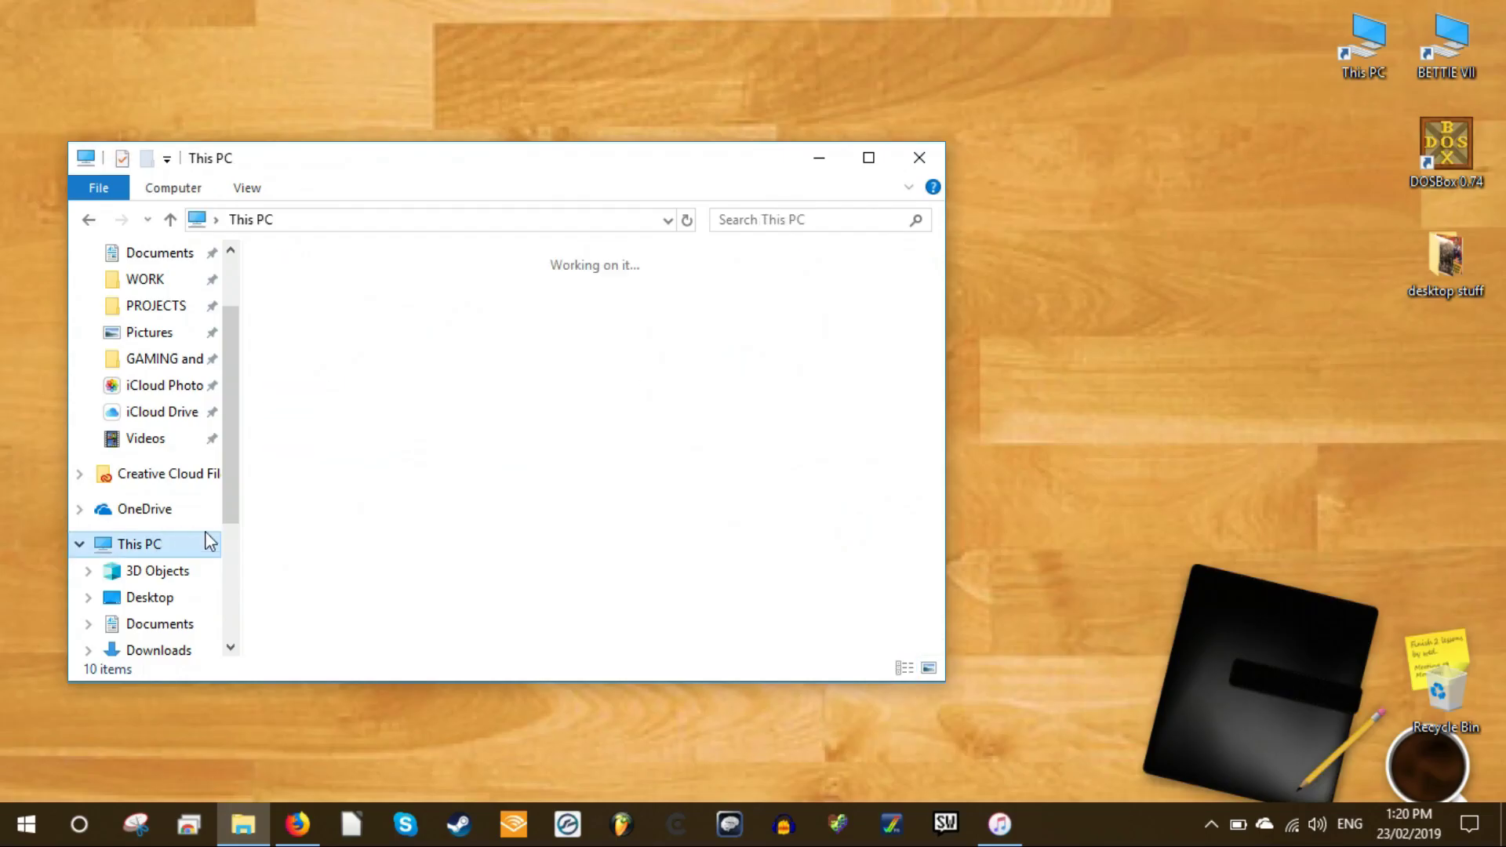
- In File Explorer, open the Steam folder inside Program Files (x86) on the Windows (C:) drive
scroll(521, 530, "down", 3)
double_click(610, 464)
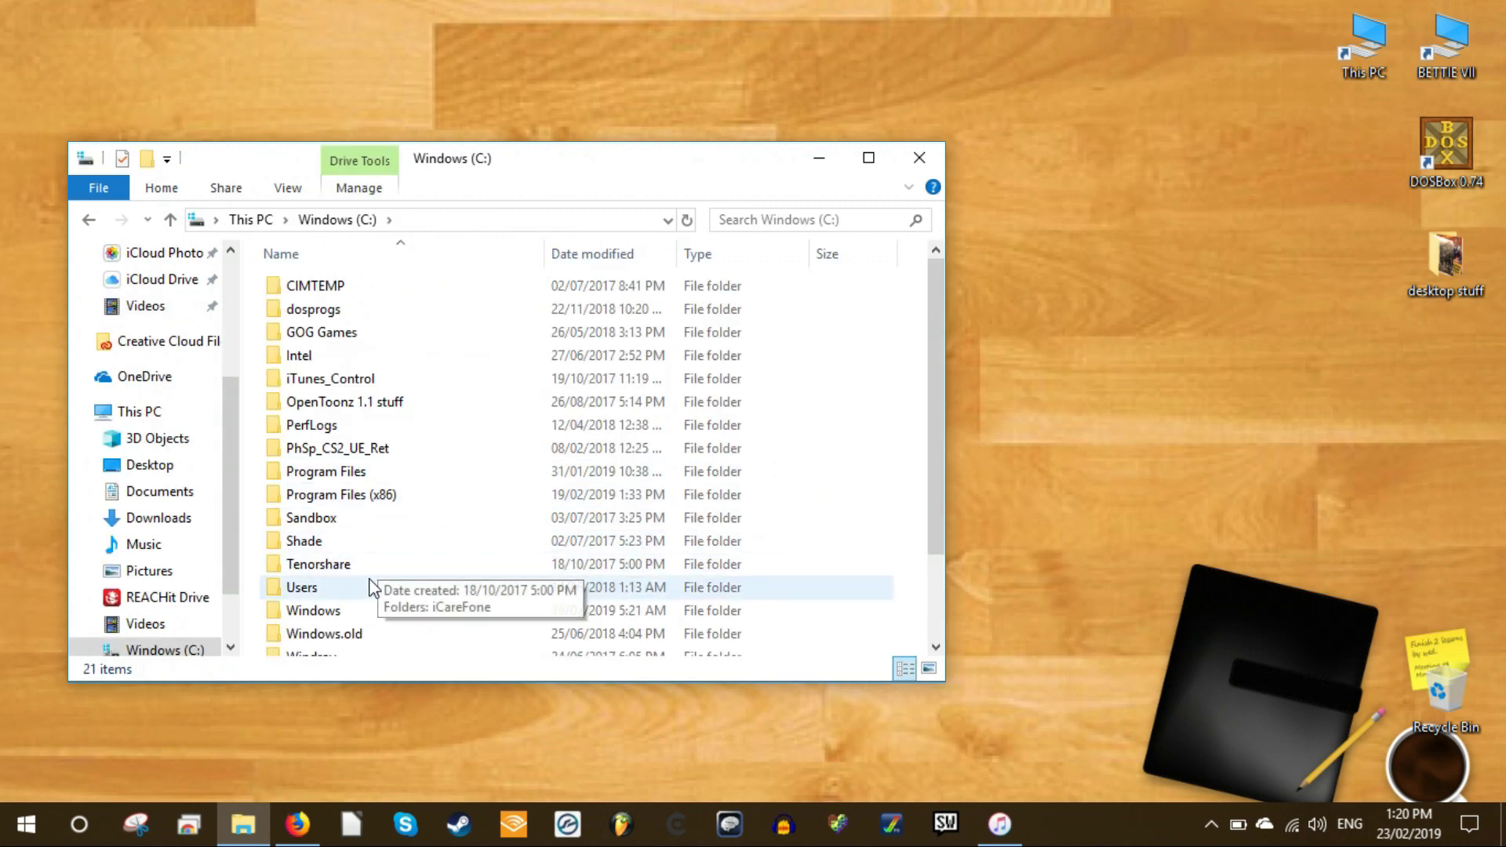
scroll(410, 524, "down", 2)
double_click(380, 413)
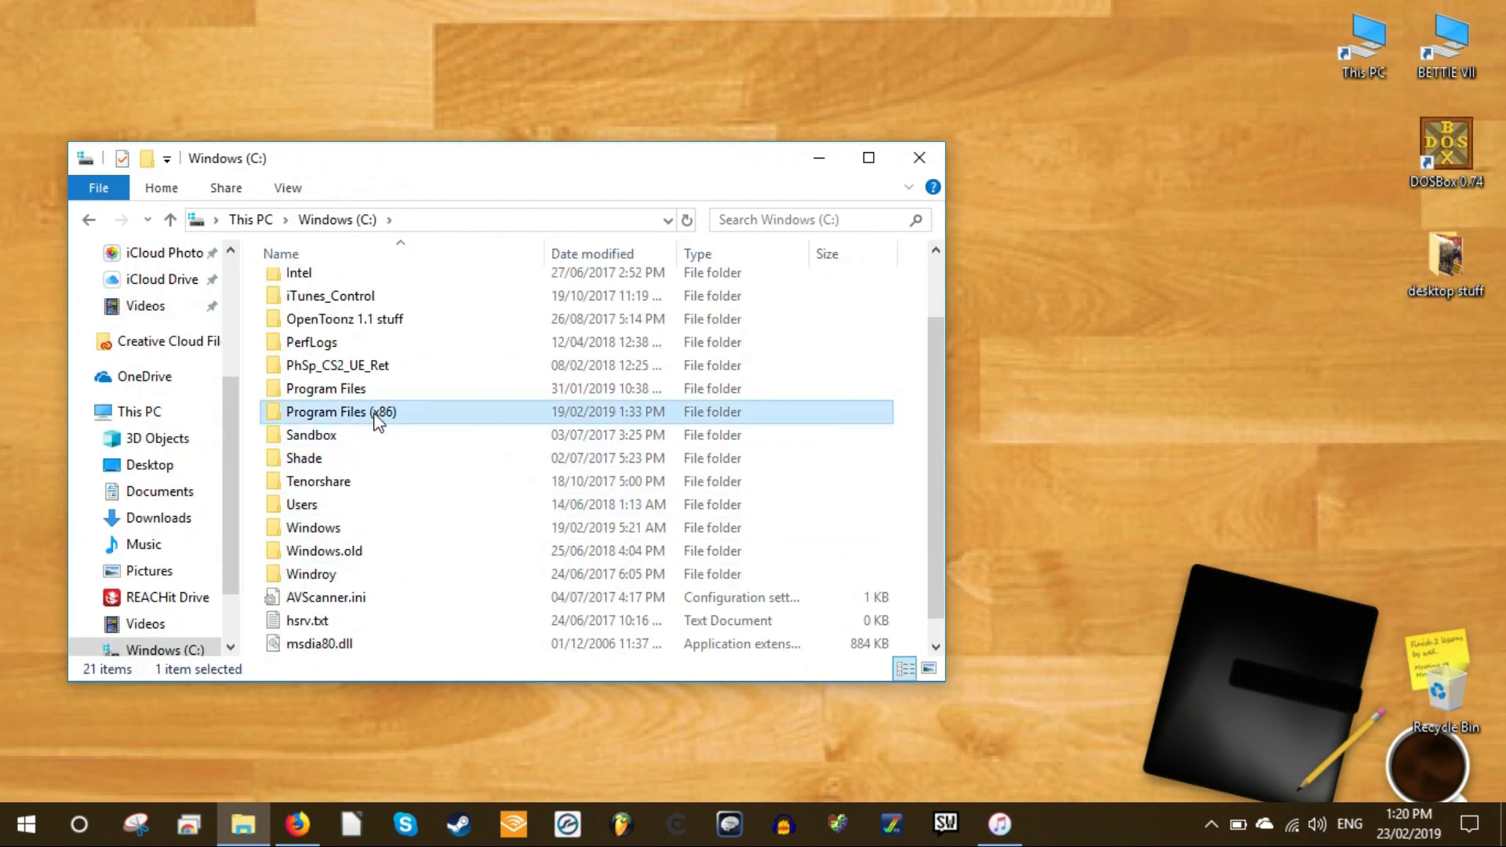
scroll(439, 533, "down", 18)
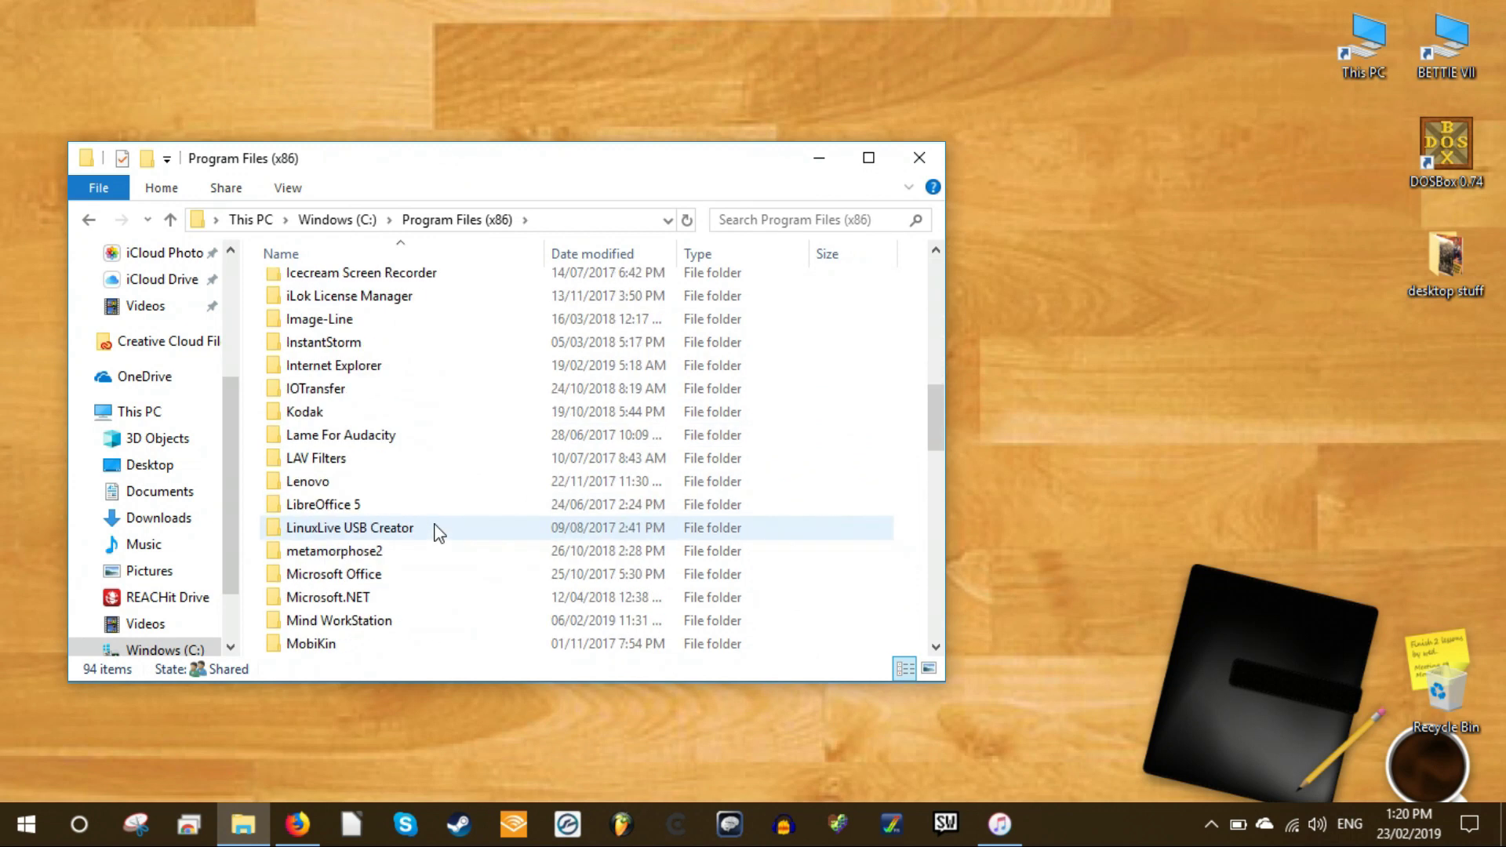
scroll(436, 532, "down", 2)
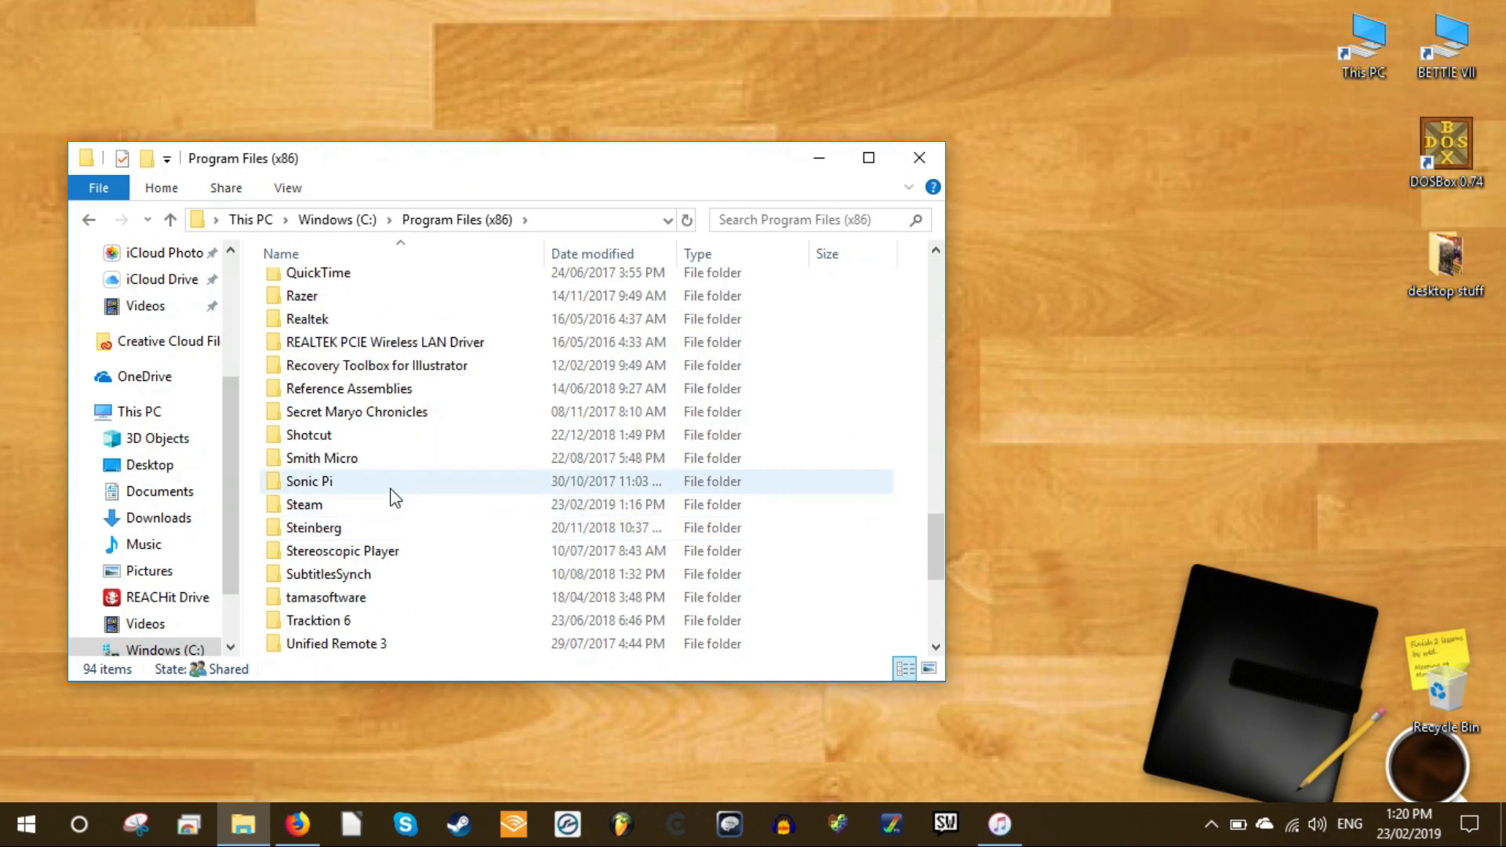
double_click(402, 507)
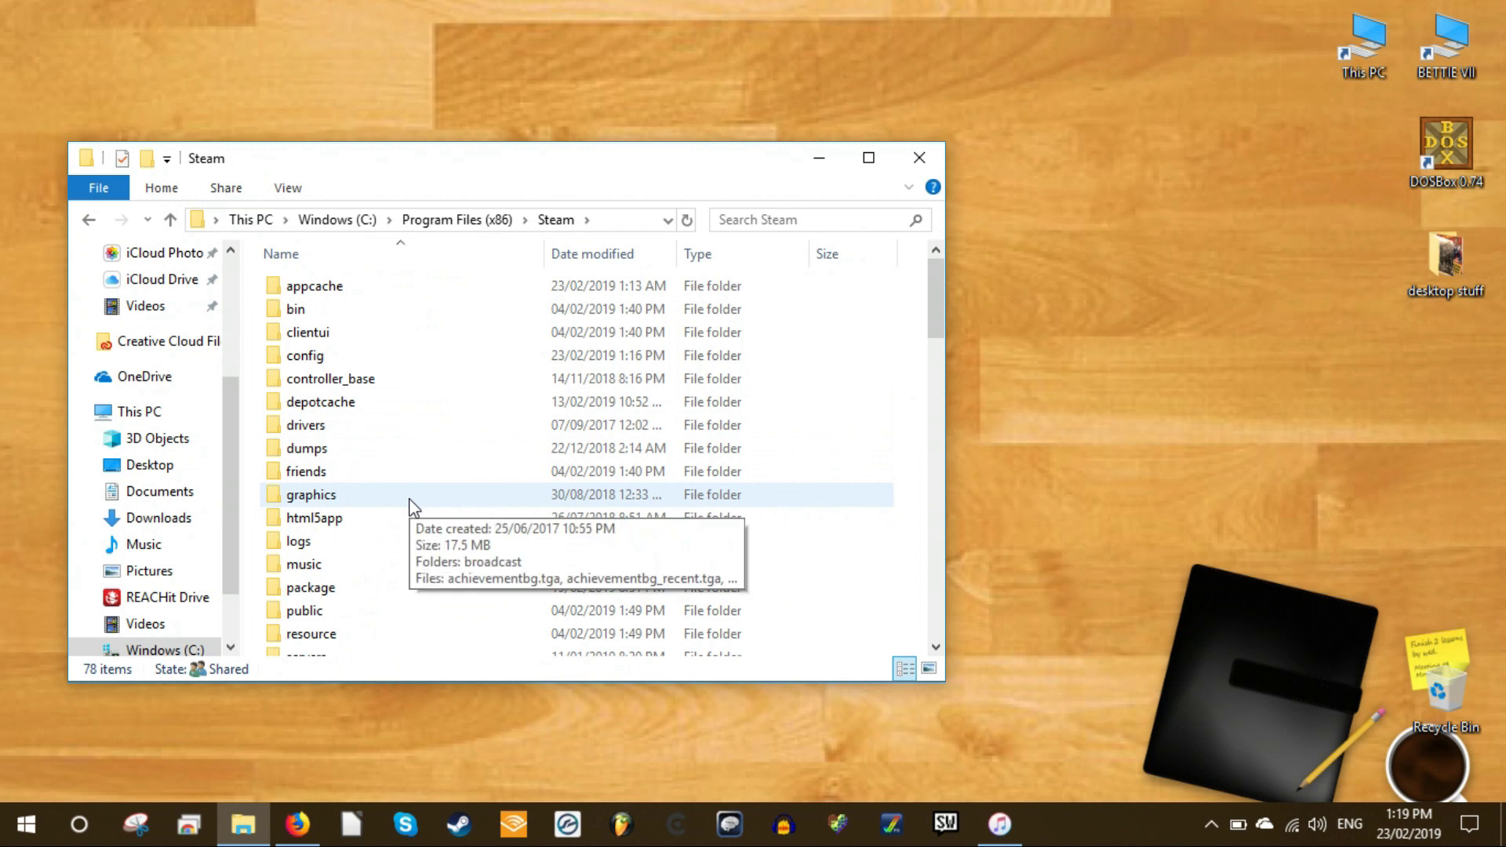
- Open Steam's package folder and check its contents for a file named beta
scroll(410, 506, "down", 3)
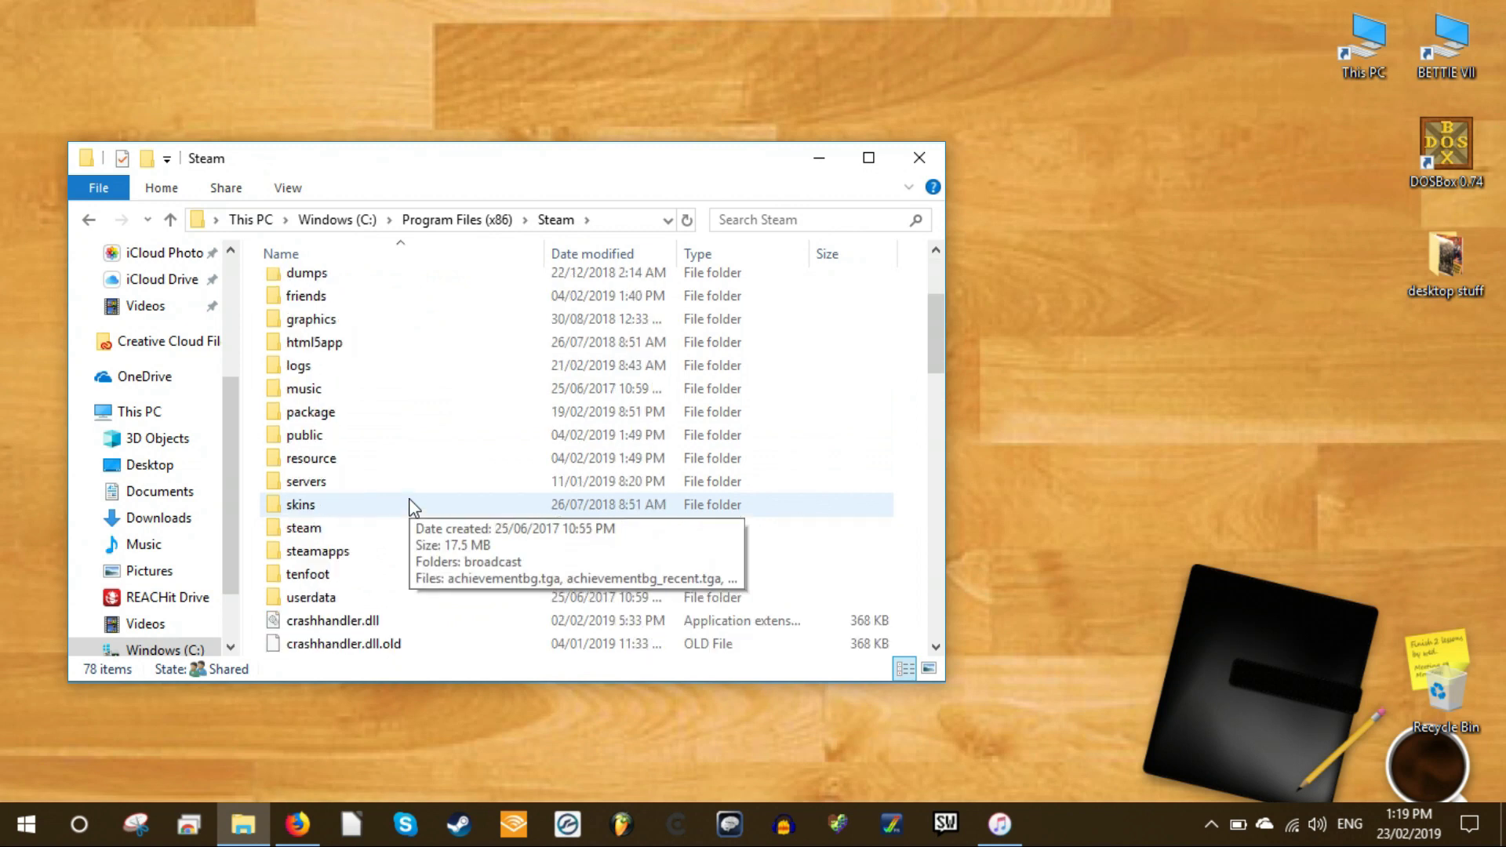
left_click(379, 422)
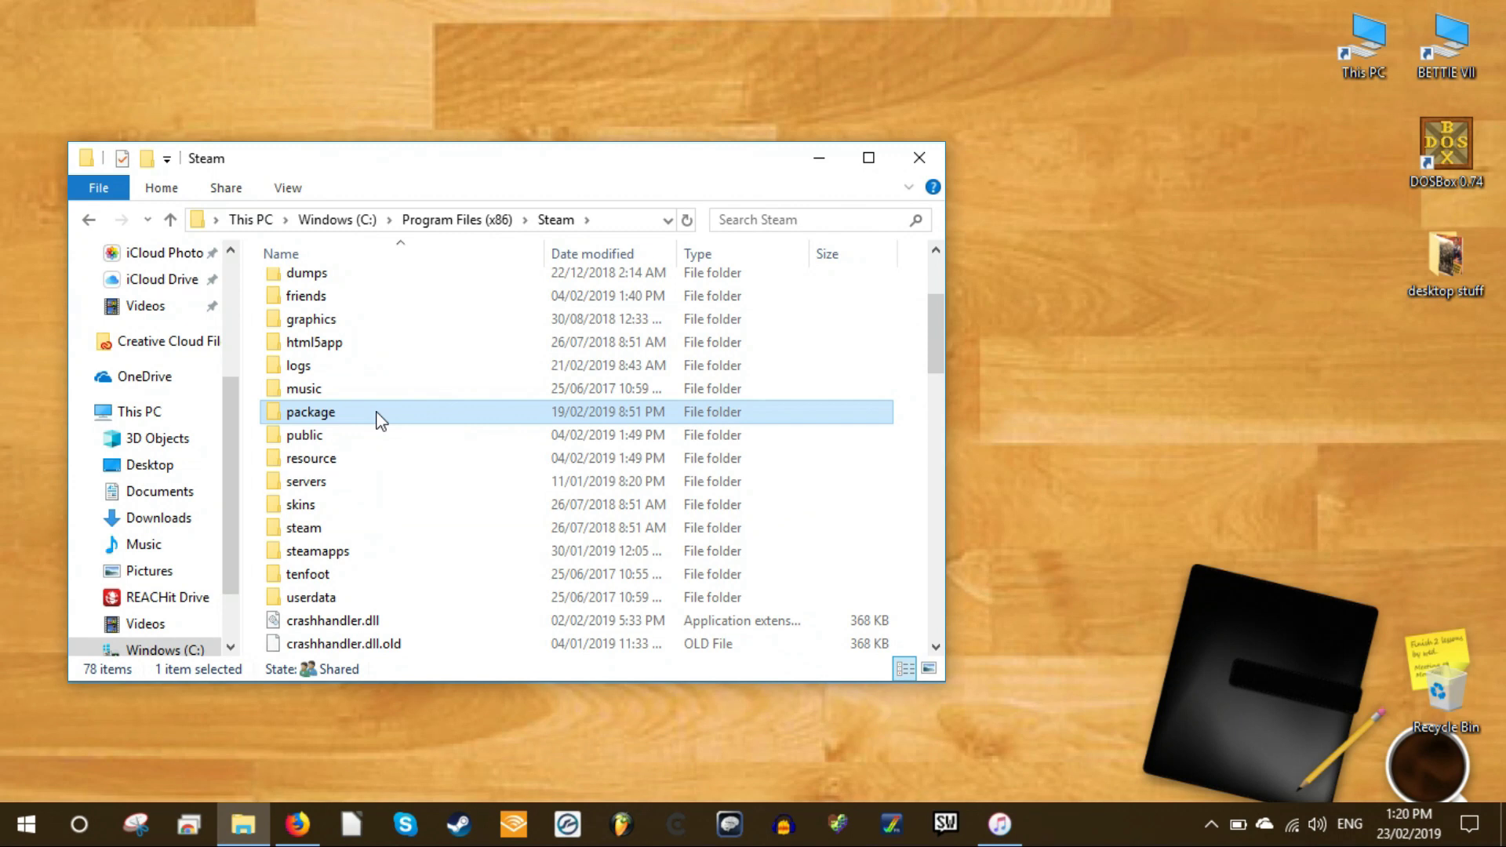
double_click(379, 421)
scroll(424, 536, "down", 3)
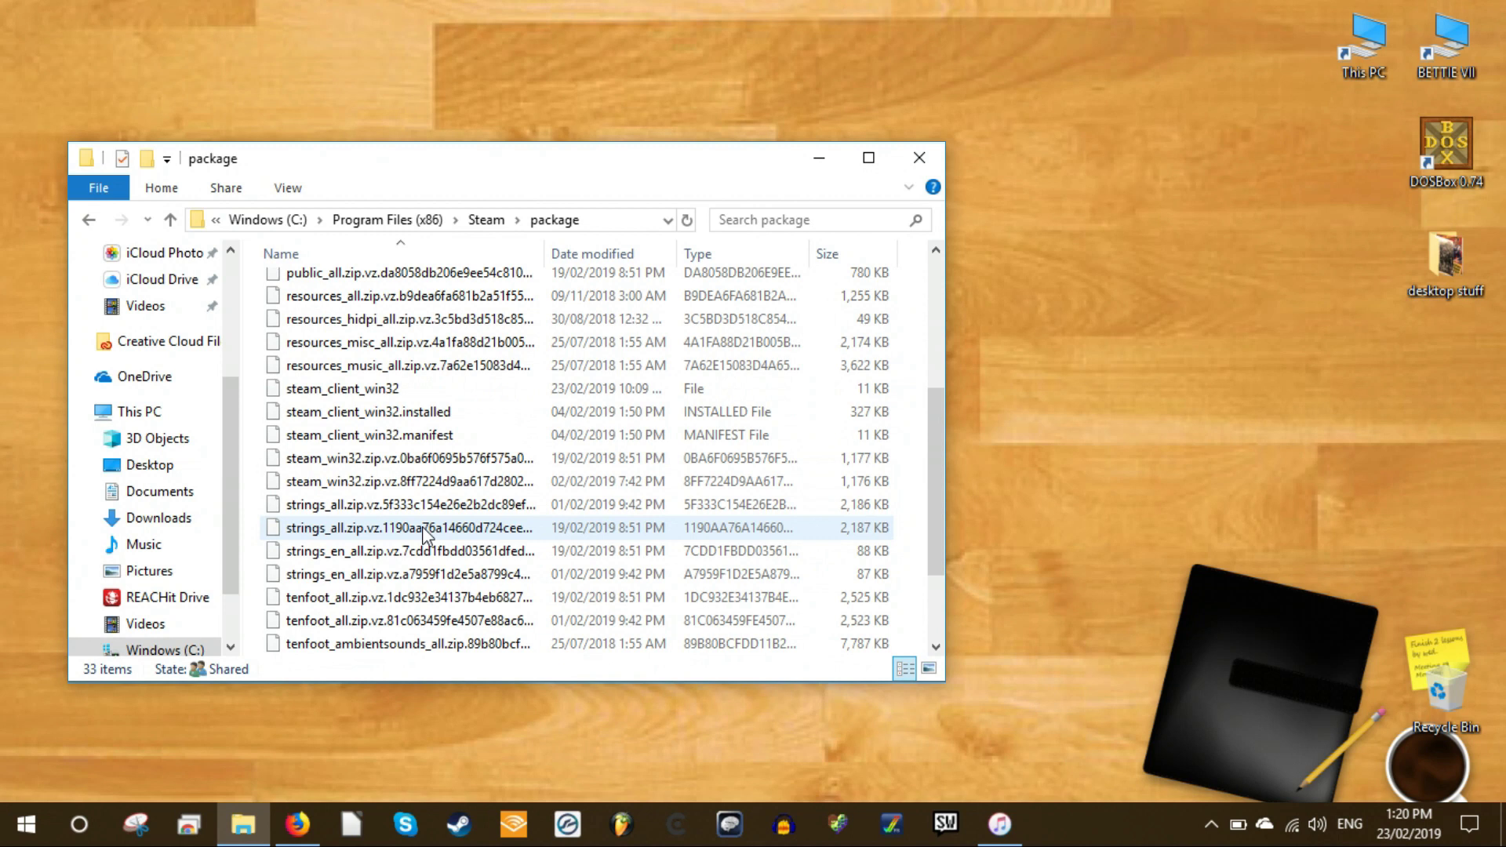
scroll(425, 536, "down", 2)
scroll(425, 534, "up", 5)
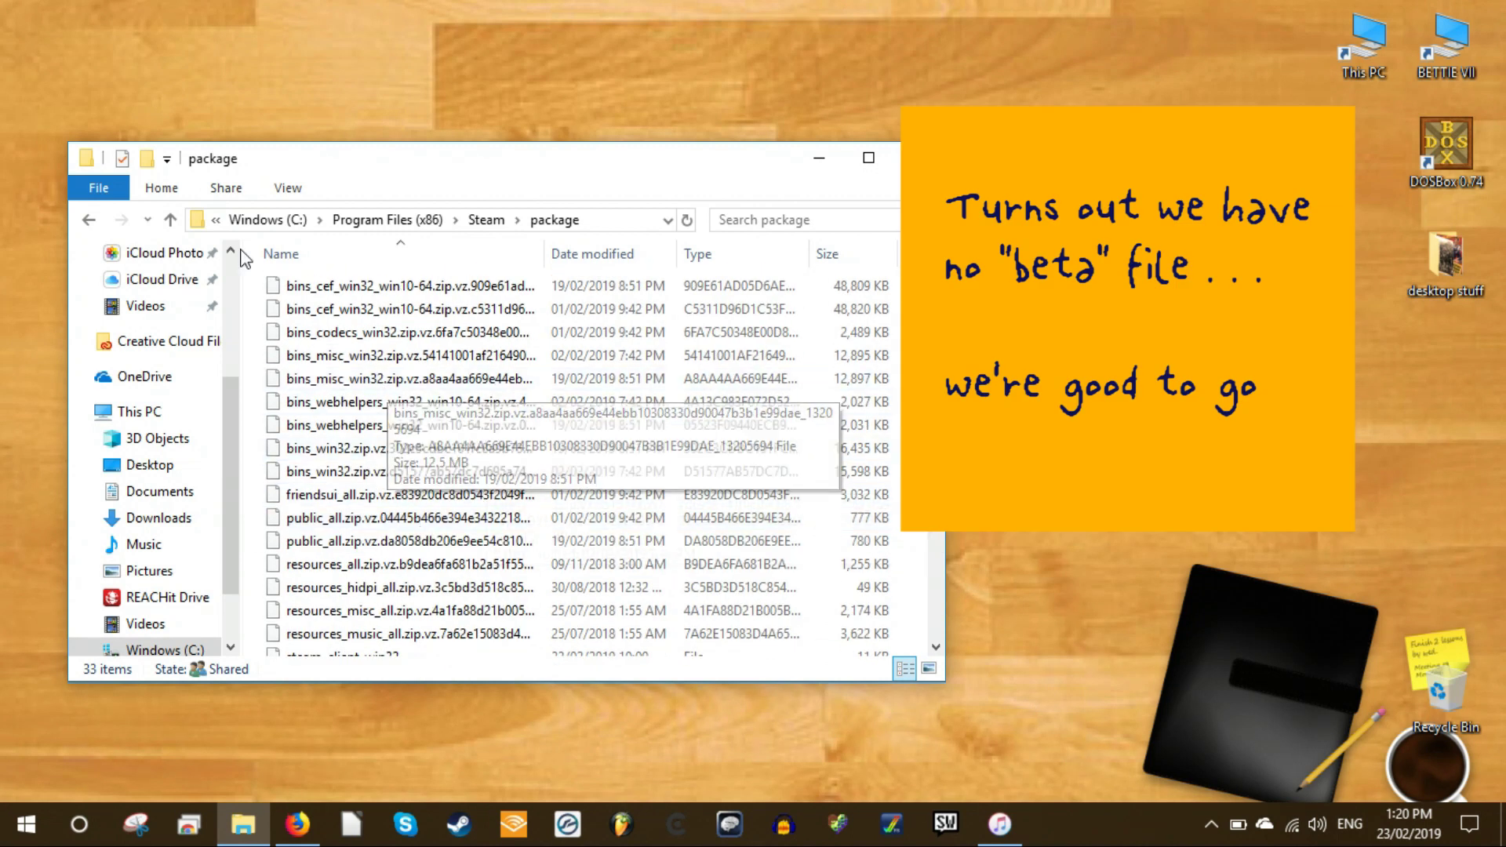
- Leave the package folder and reopen the Steam folder from Program Files (x86)
left_click(170, 219)
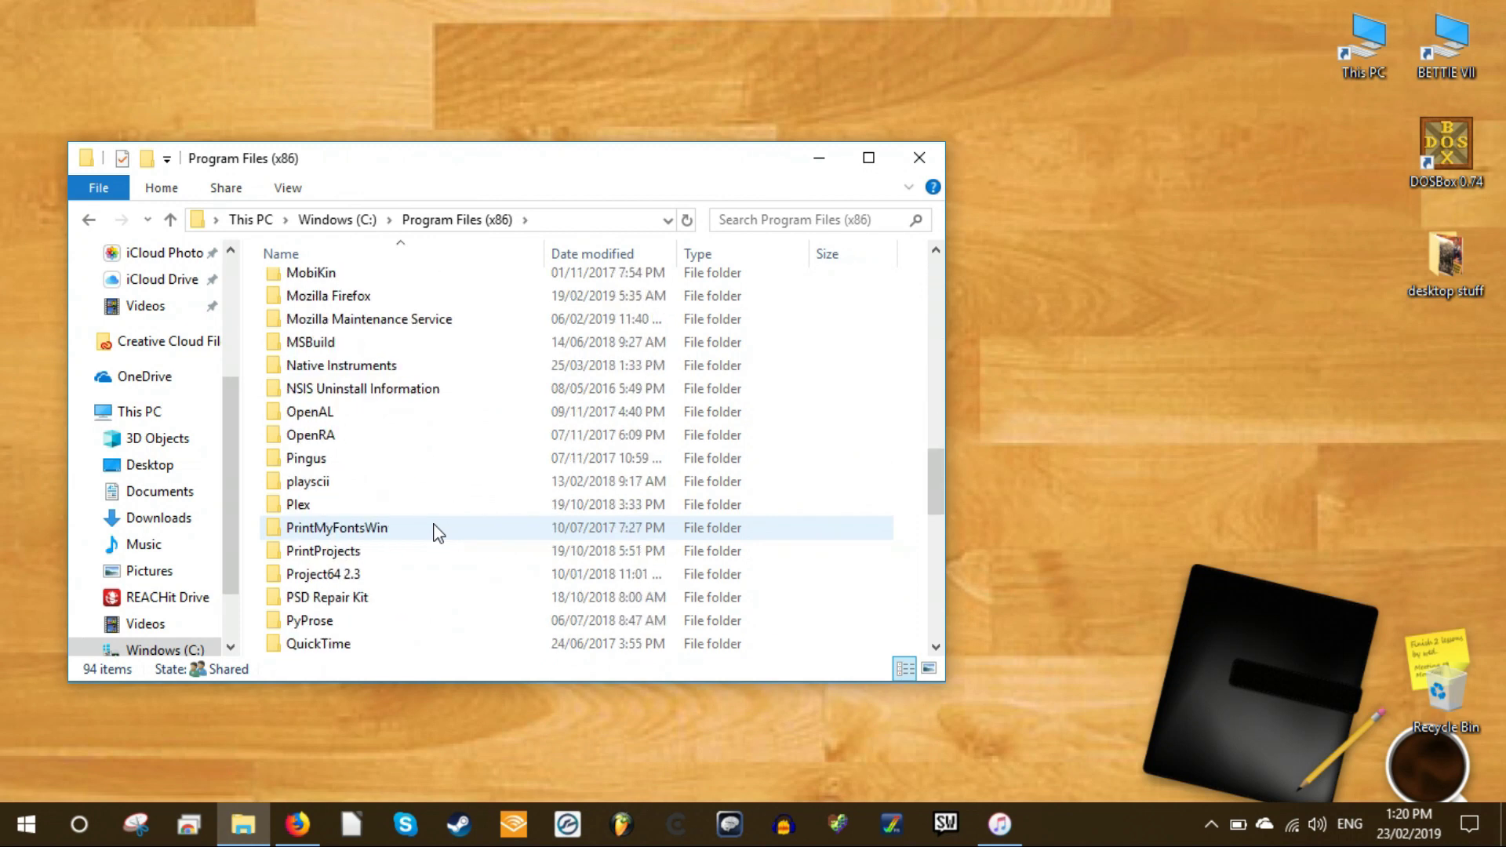
scroll(437, 529, "down", 5)
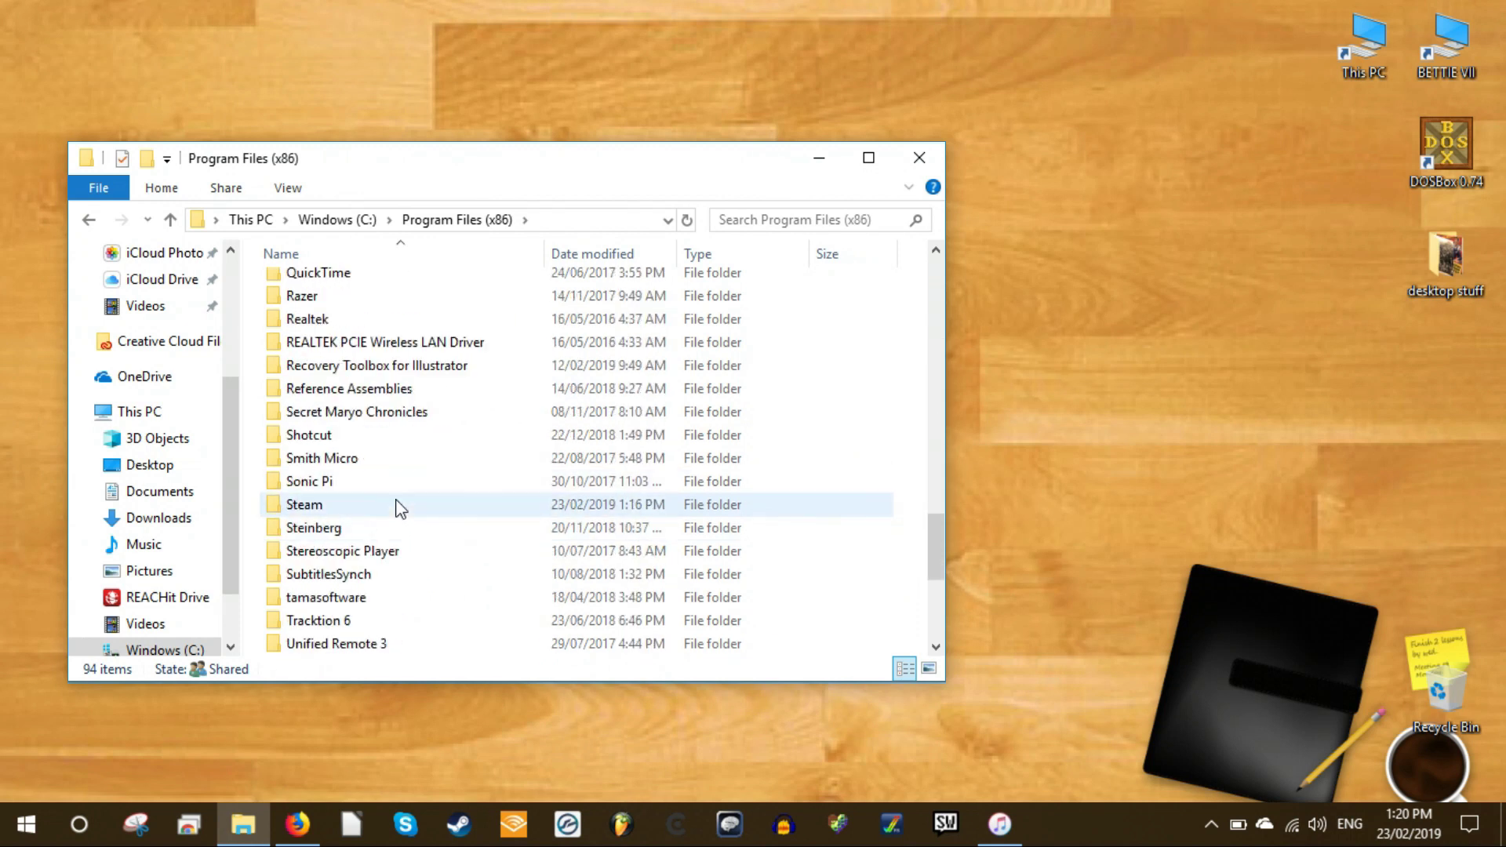
left_click(403, 508)
double_click(403, 510)
scroll(413, 523, "down", 10)
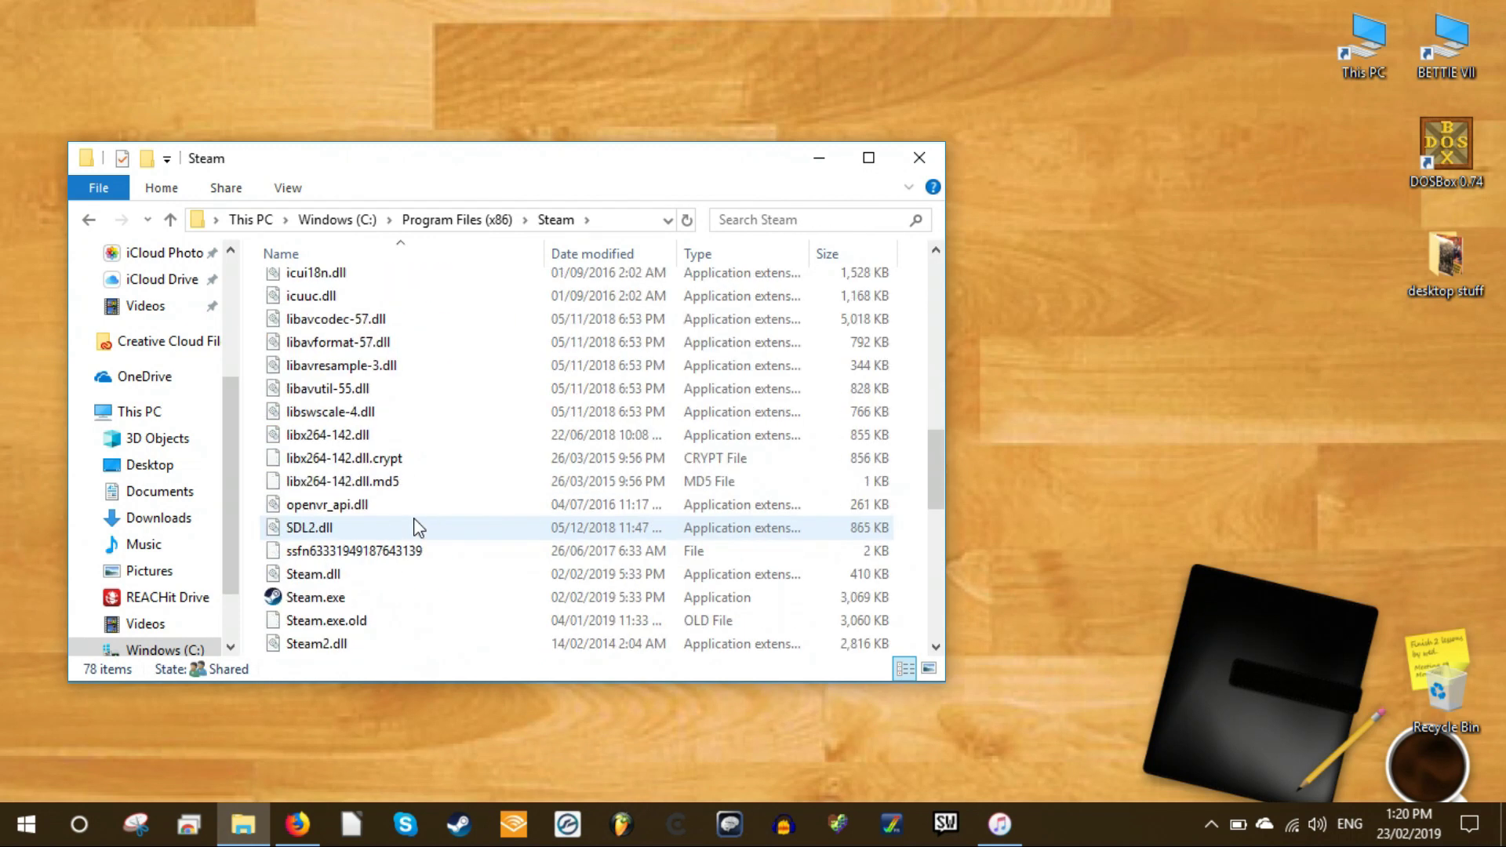
- Create a shortcut to Steam.exe in the Steam folder and open the shortcut's properties
scroll(415, 527, "down", 3)
scroll(392, 523, "up", 1)
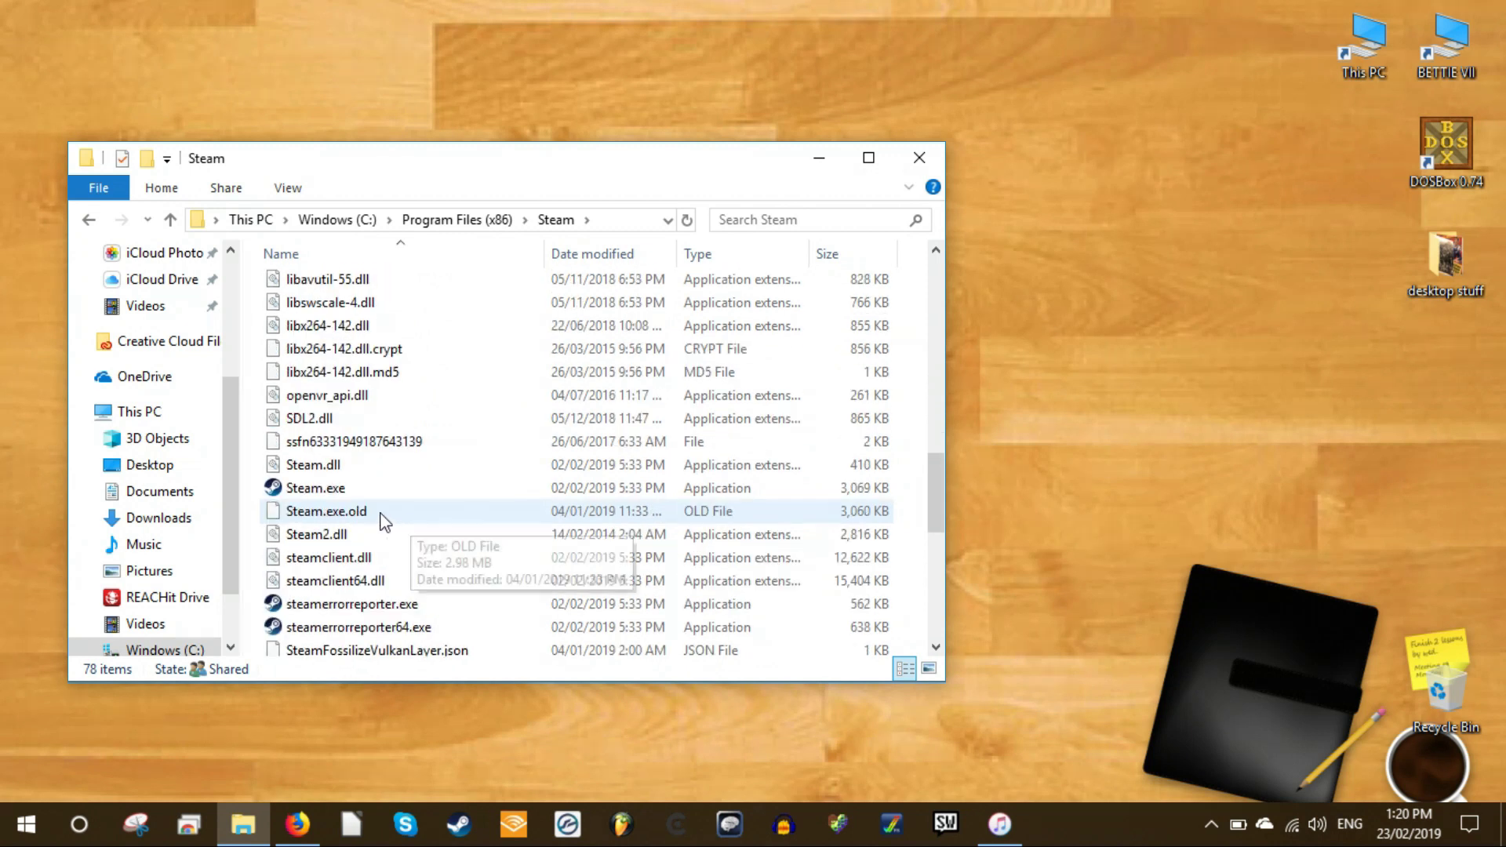
left_click(311, 488)
right_click(312, 488)
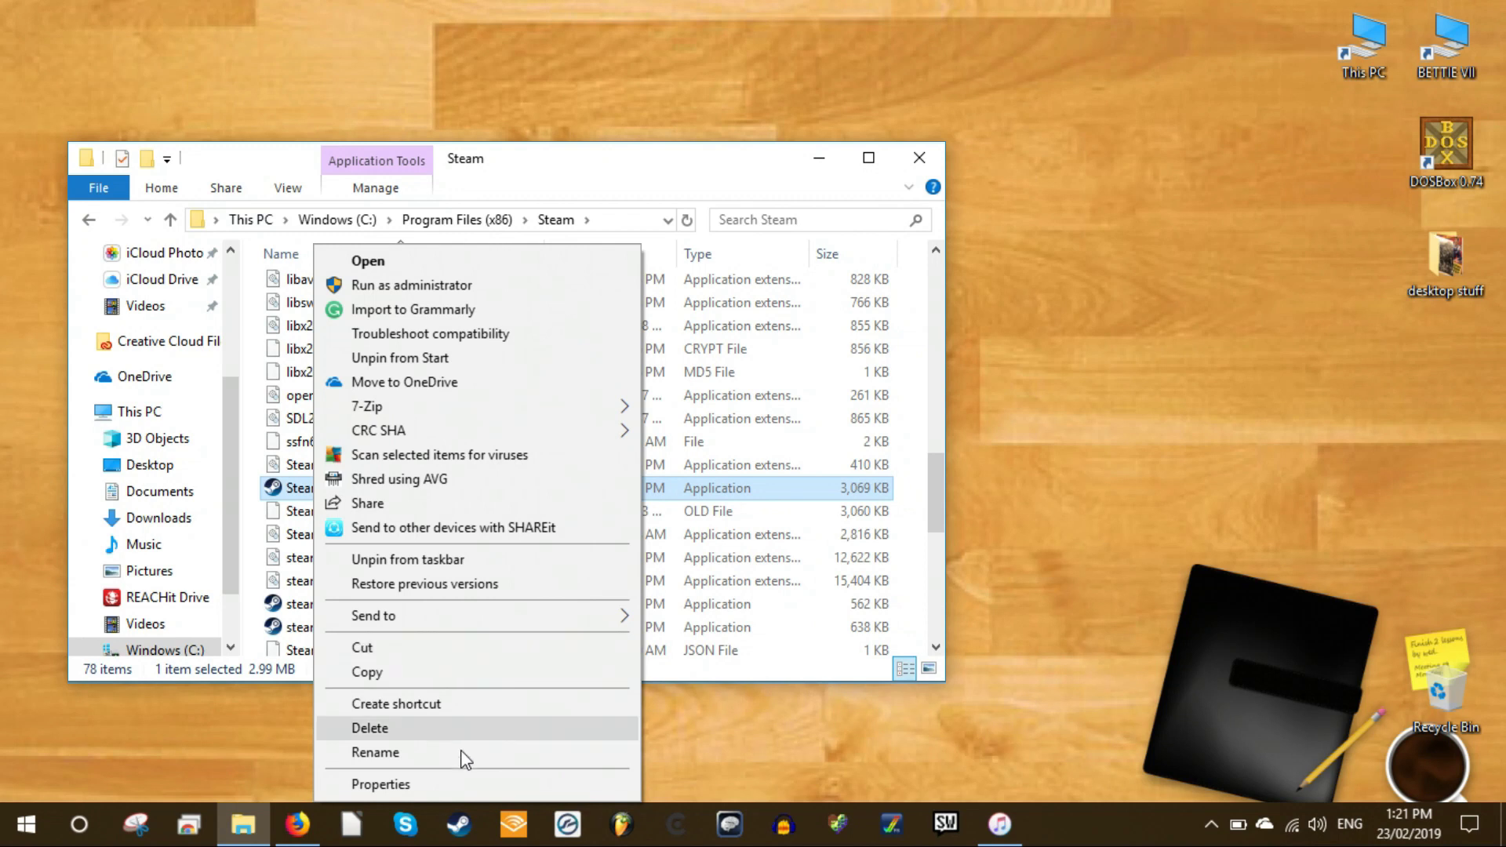
left_click(464, 784)
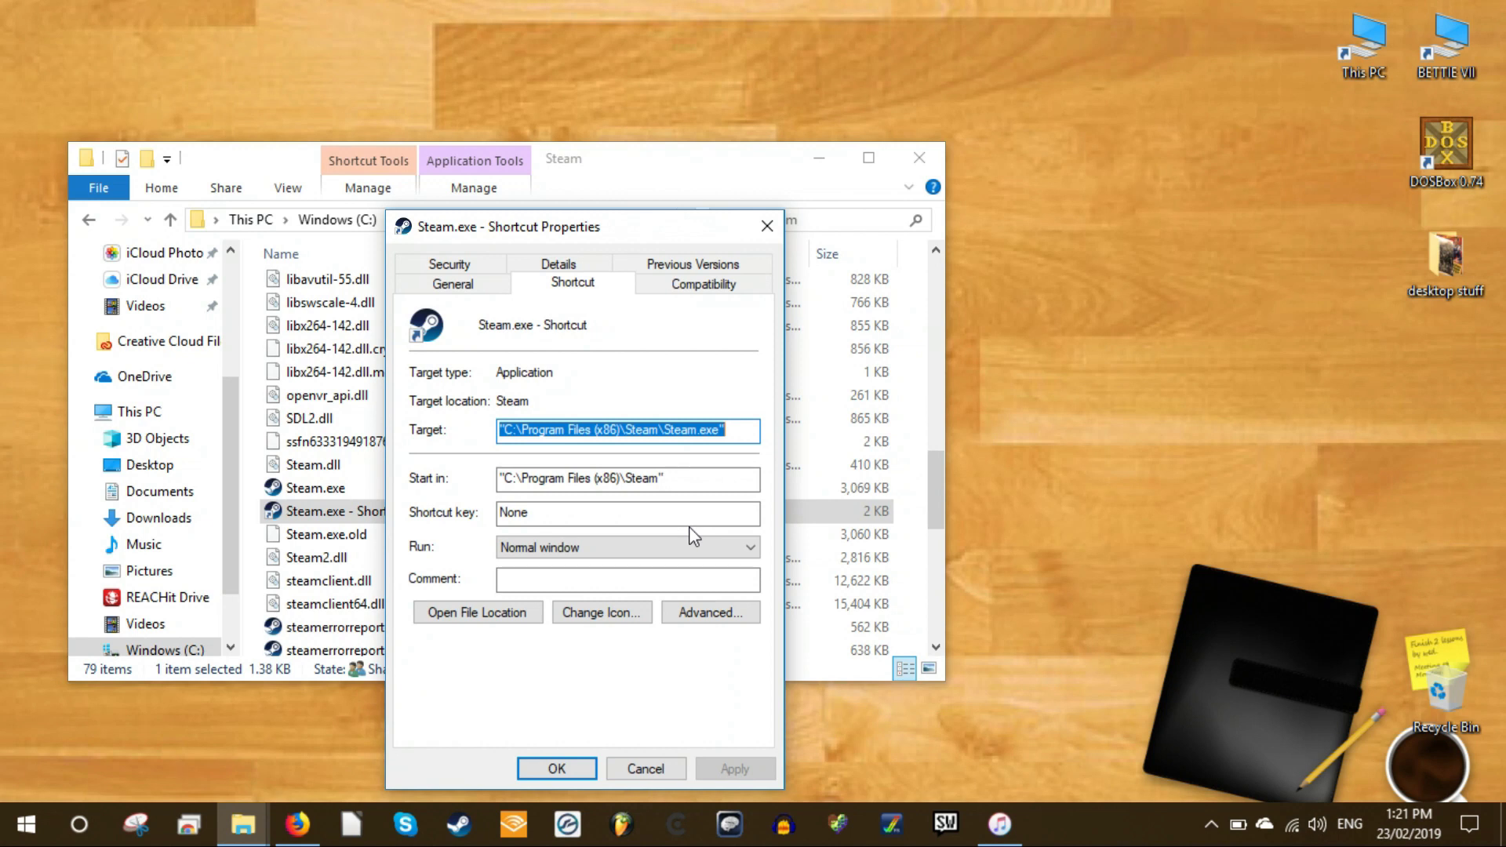
- Append "-clientbeta client_candidate" after the closing quote of the Steam shortcut's target path
left_click(737, 428)
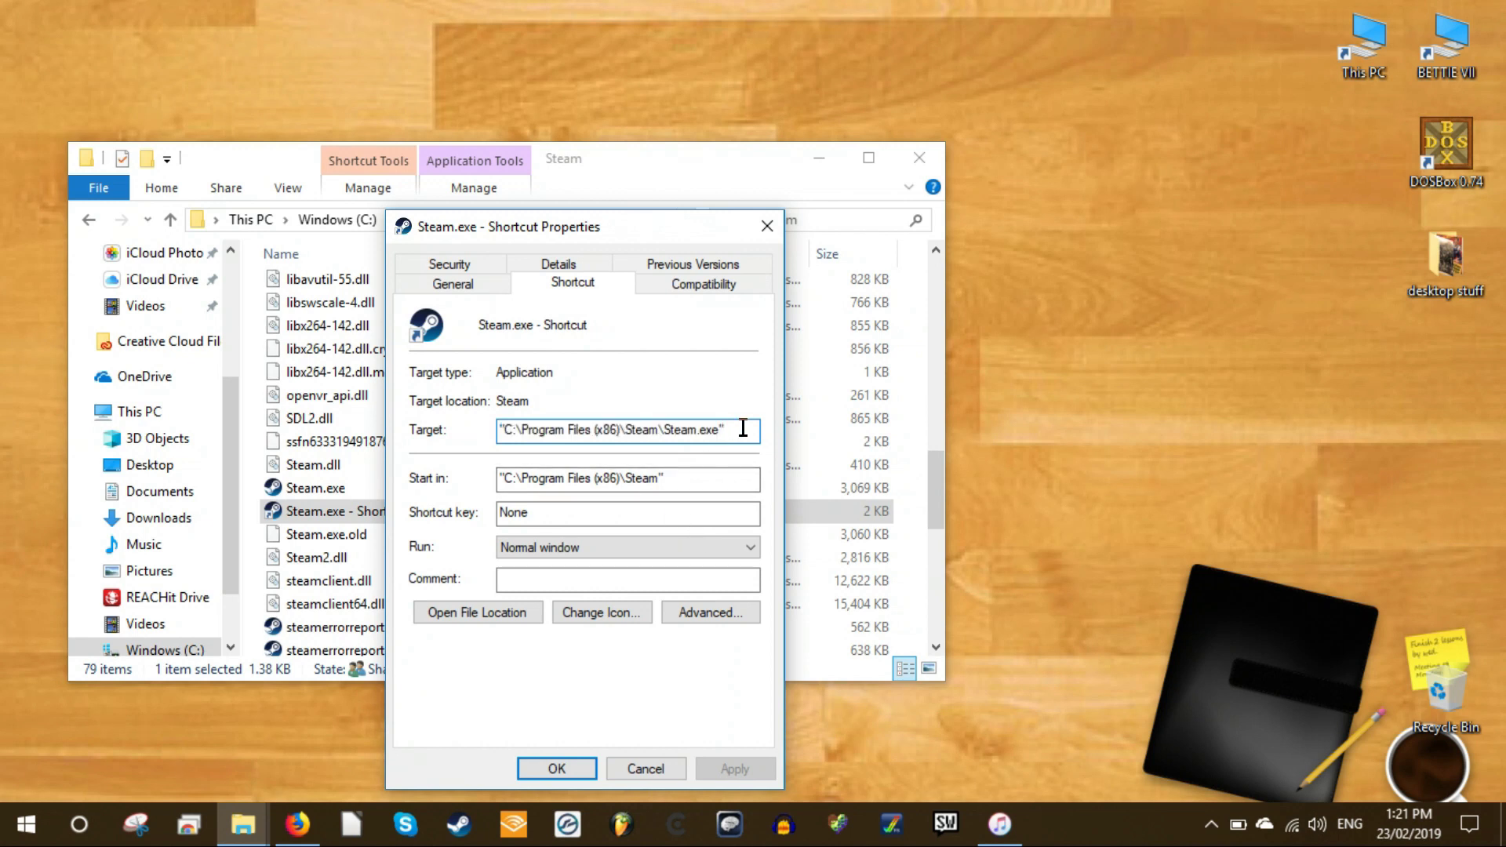
type("-clientbeta")
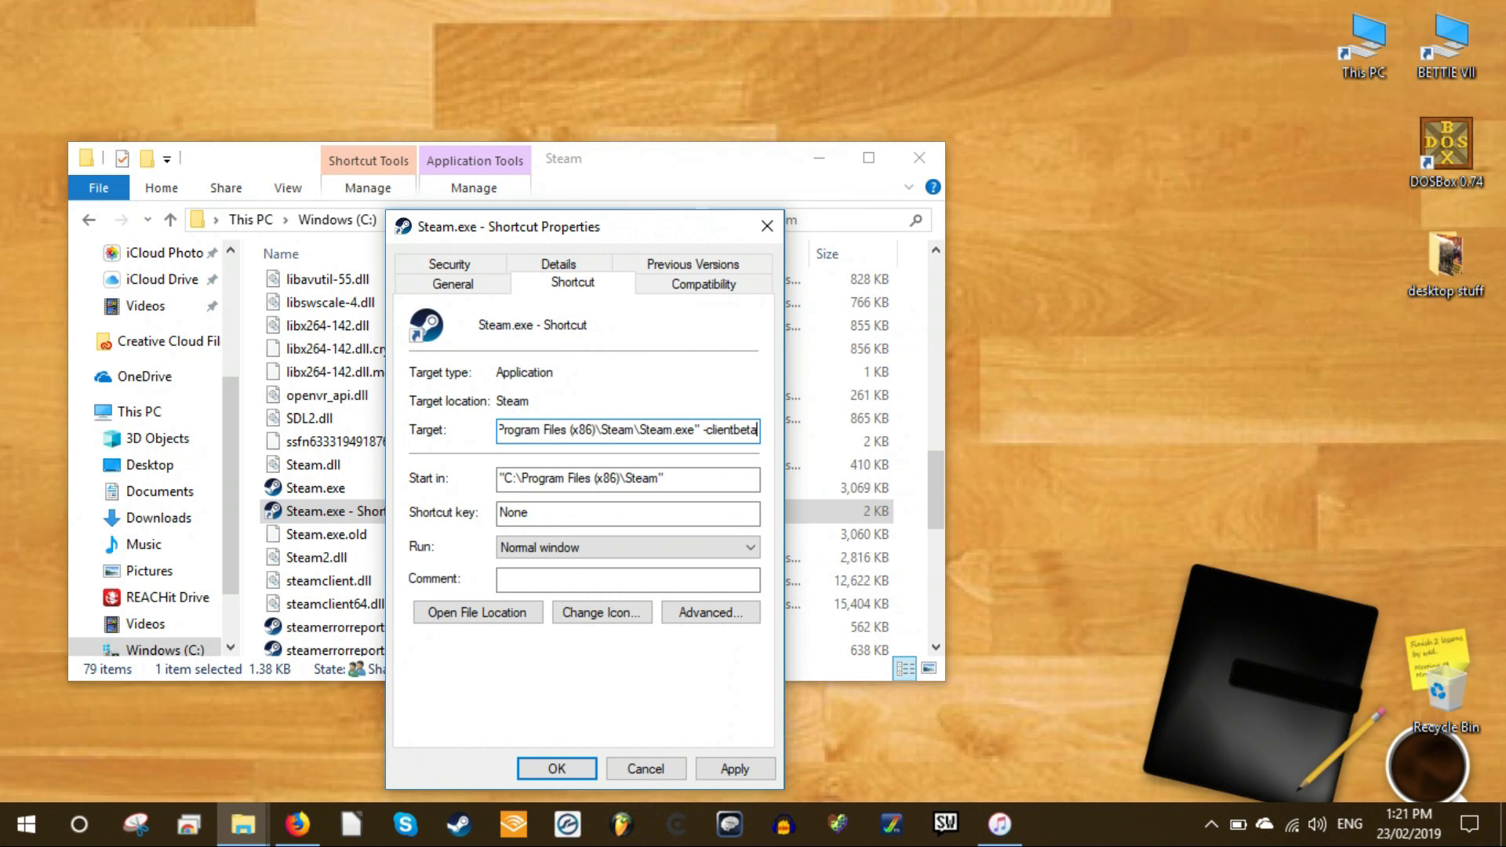
type(" client_candida")
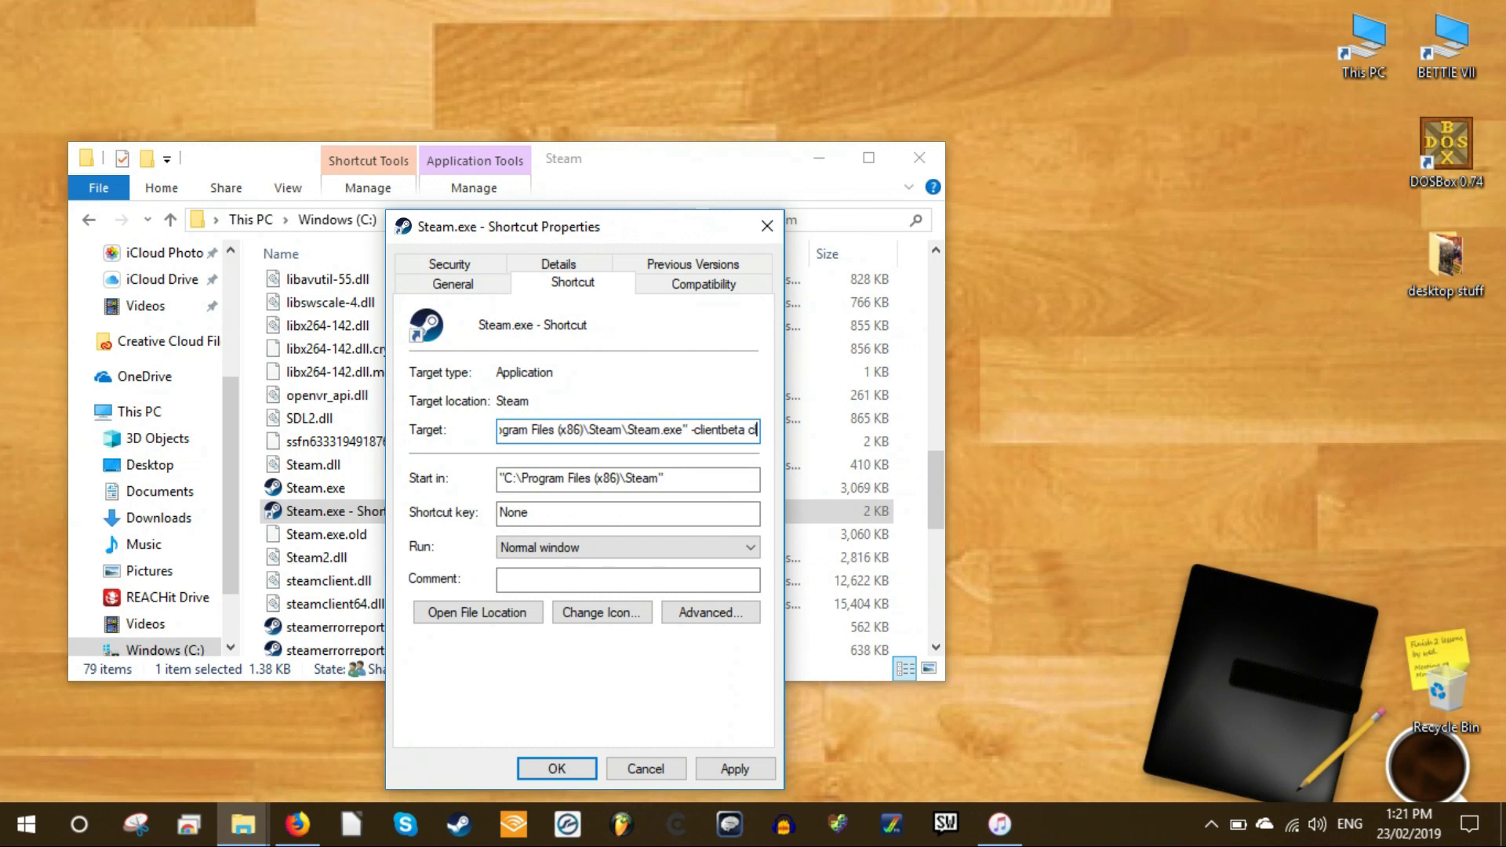
type("te")
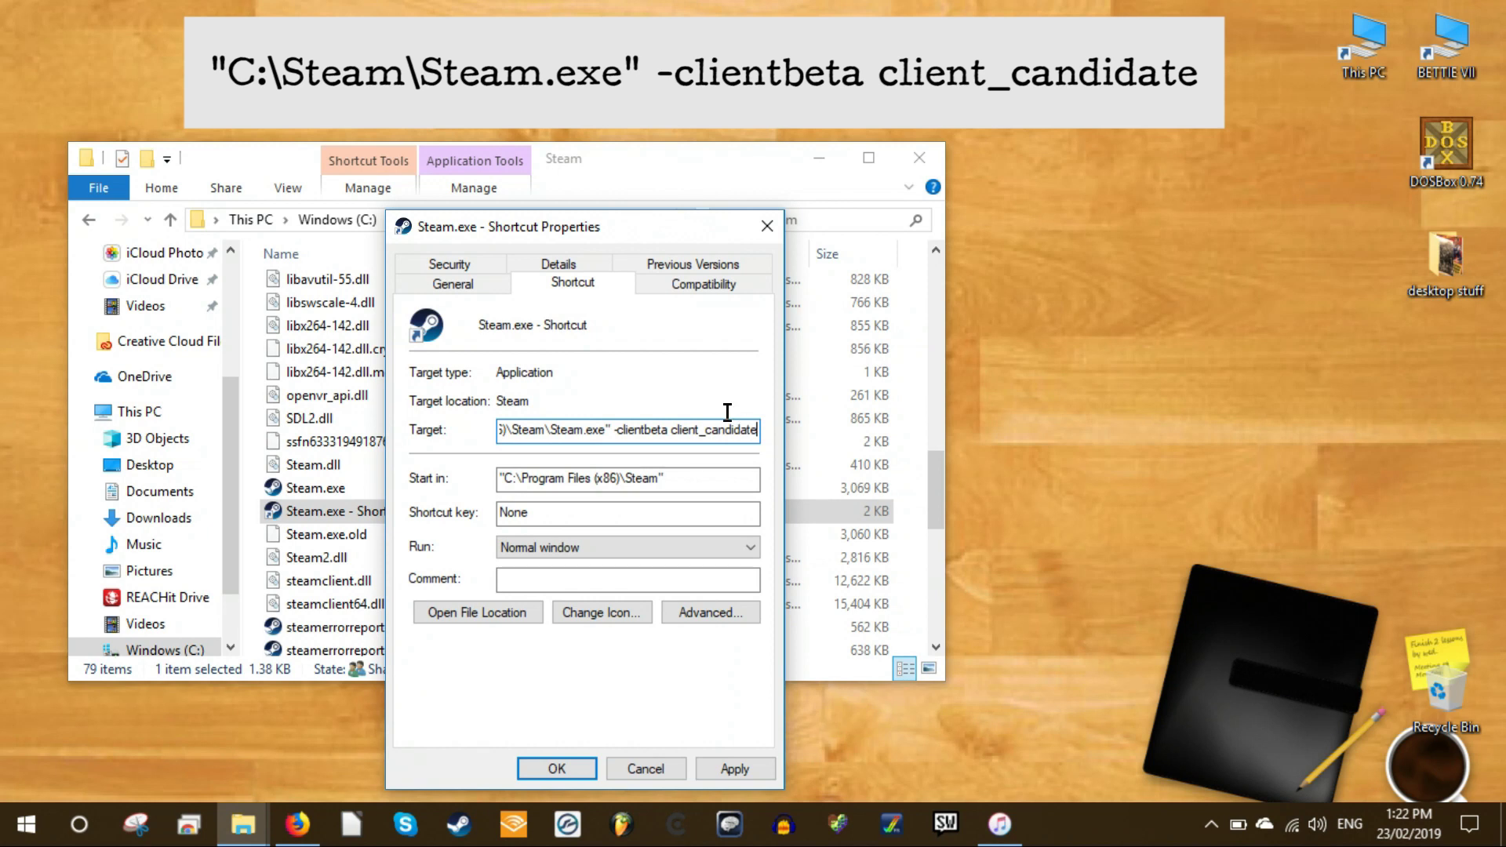
- Save the Steam shortcut's changed properties and move the shortcut from the Steam folder onto the desktop
left_click(556, 769)
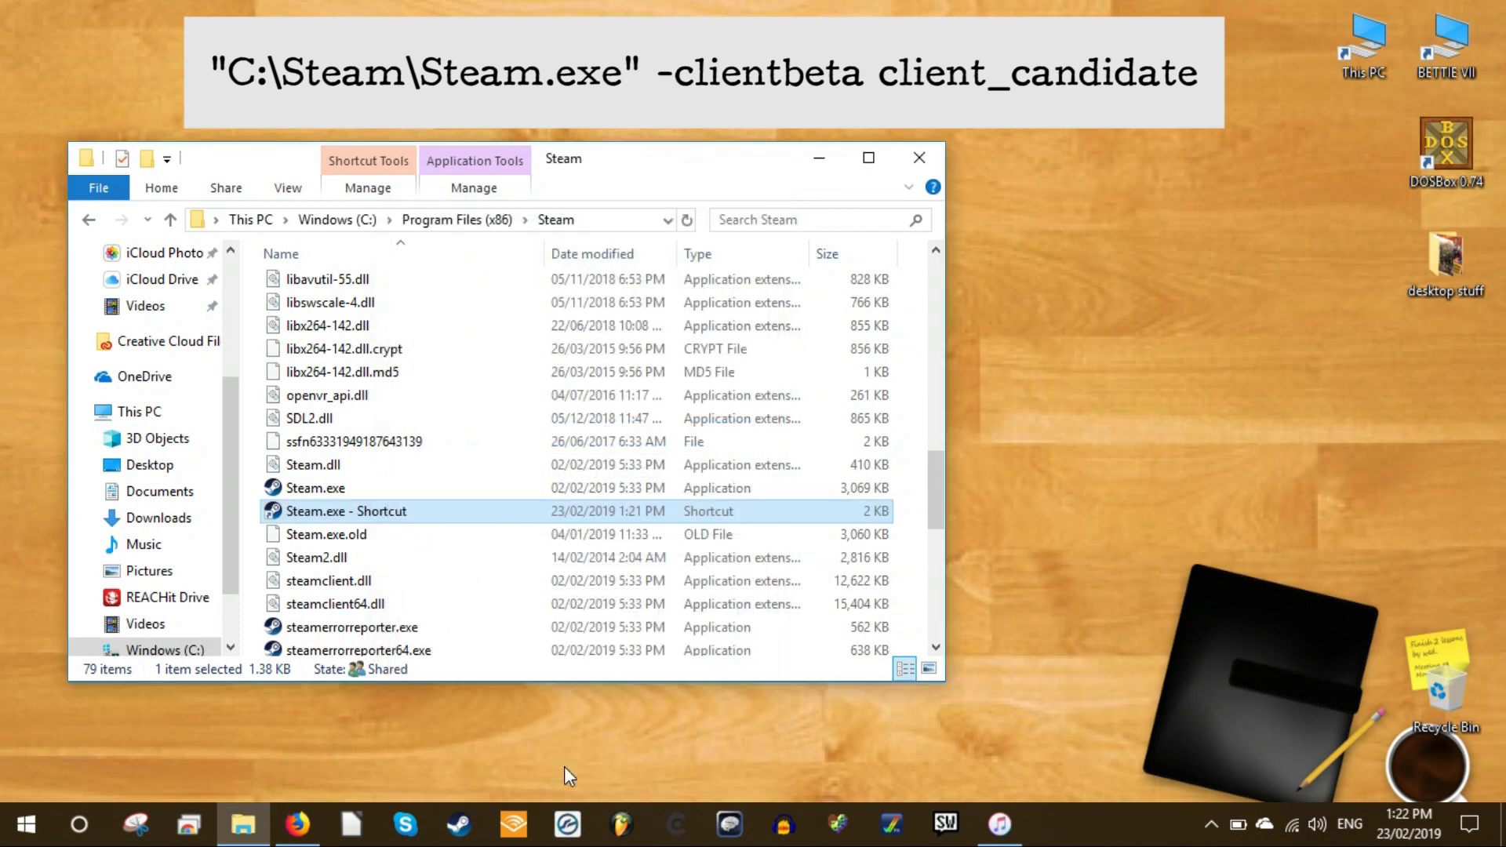
left_click_drag(466, 517, 1071, 424)
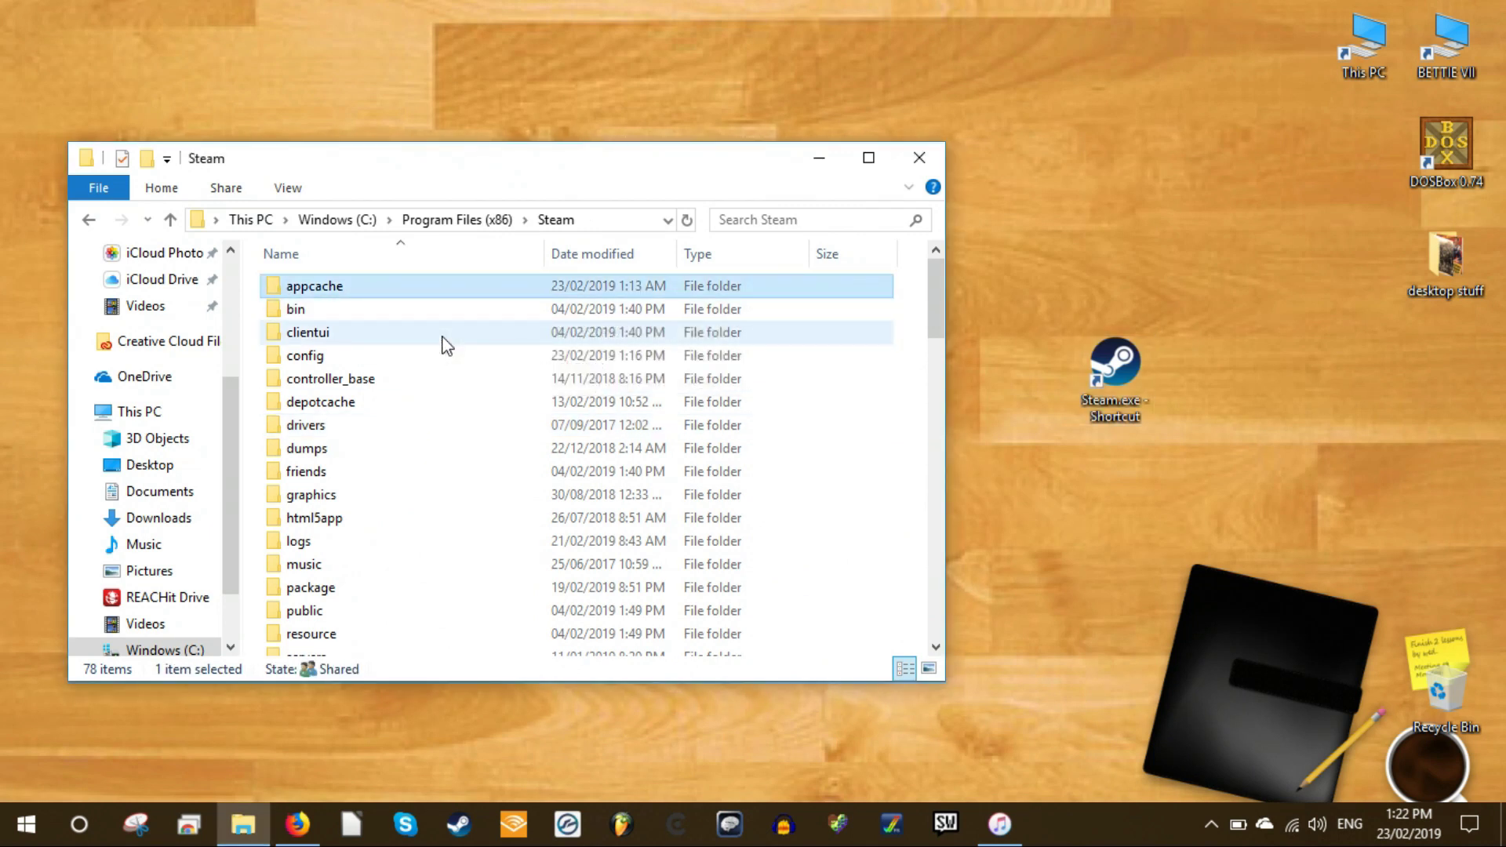
- Paste a copy of Steam's appcache folder onto the desktop and place it just above the Steam shortcut
left_click(1068, 153)
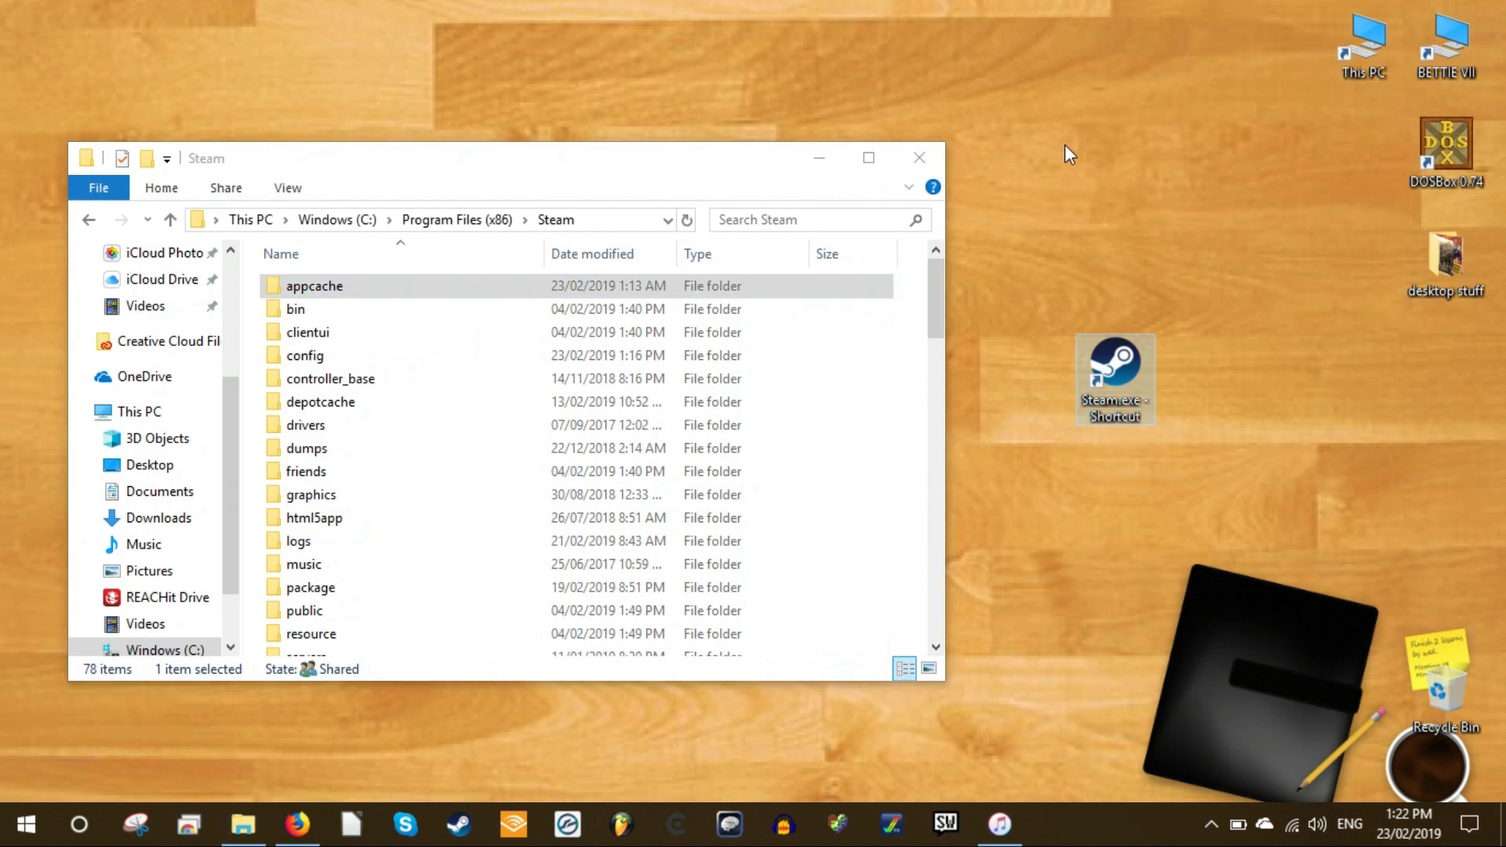
right_click(1071, 146)
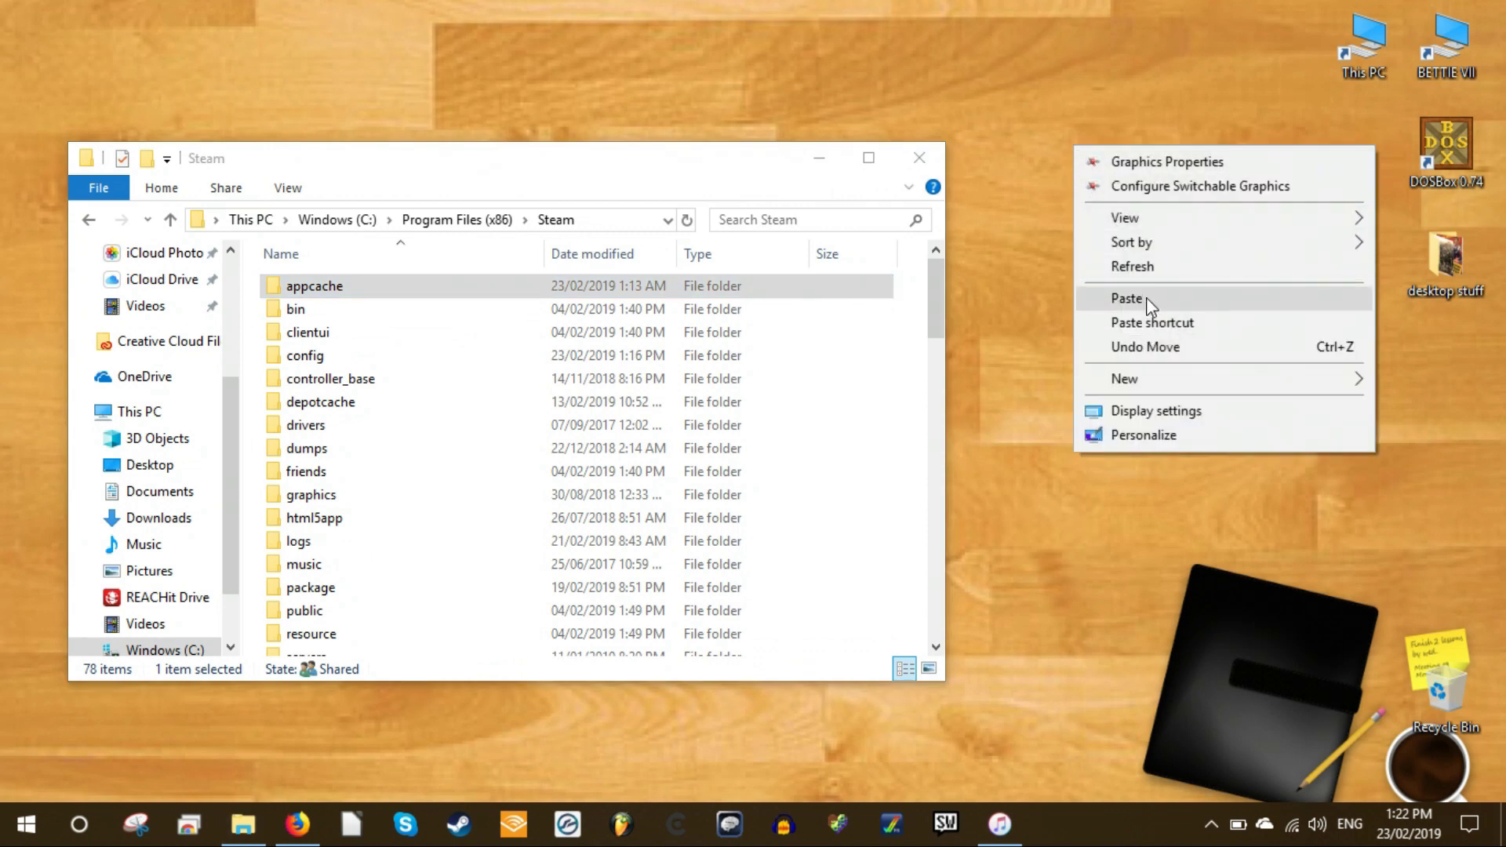
left_click(1146, 299)
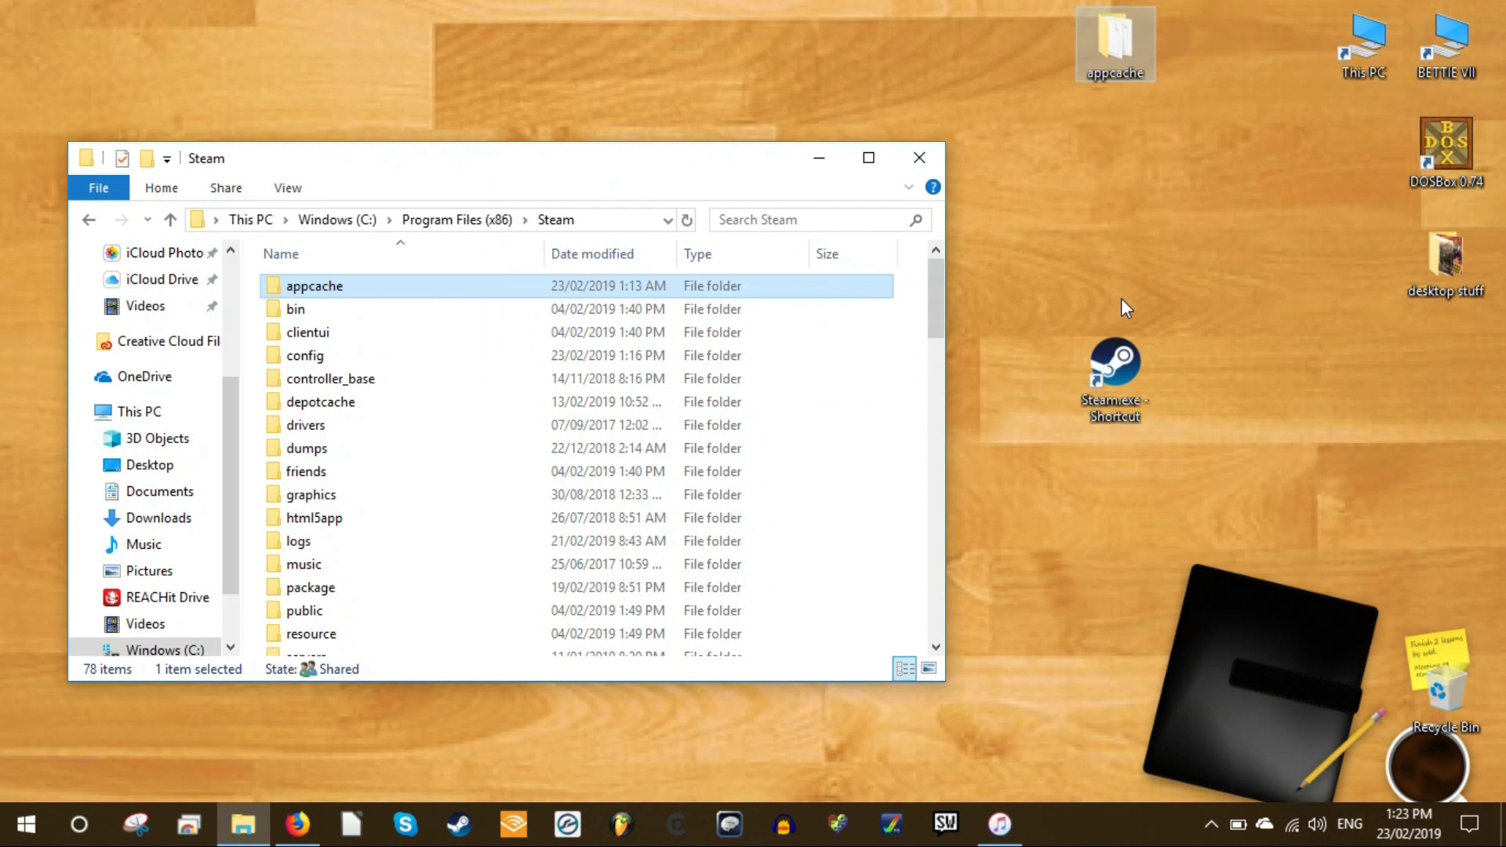
left_click_drag(1118, 39, 1121, 197)
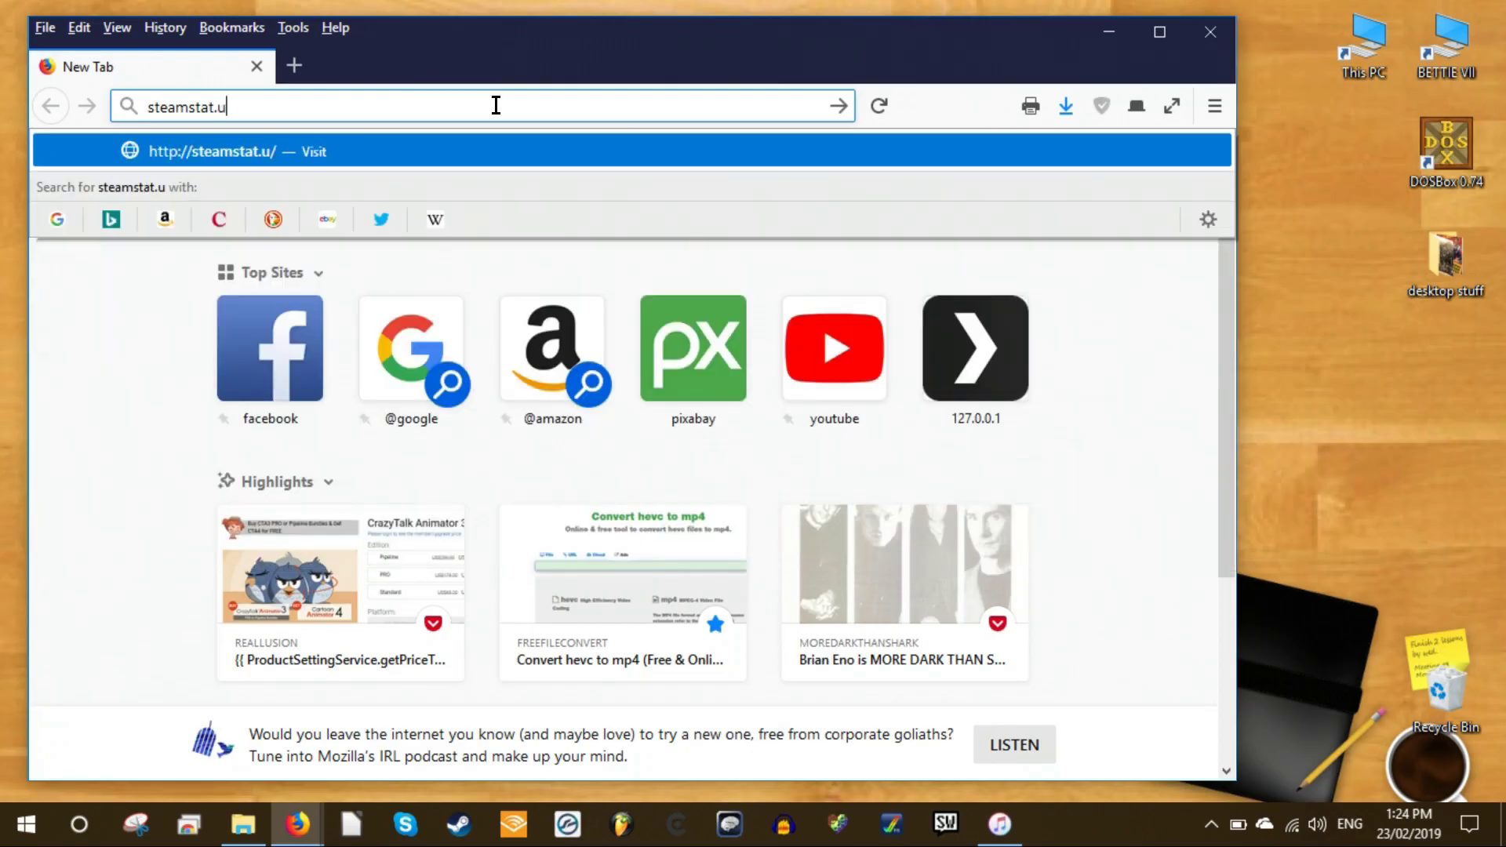
- Open steamstat.us in Firefox and decline the site's notifications for now
type("s")
key("Return")
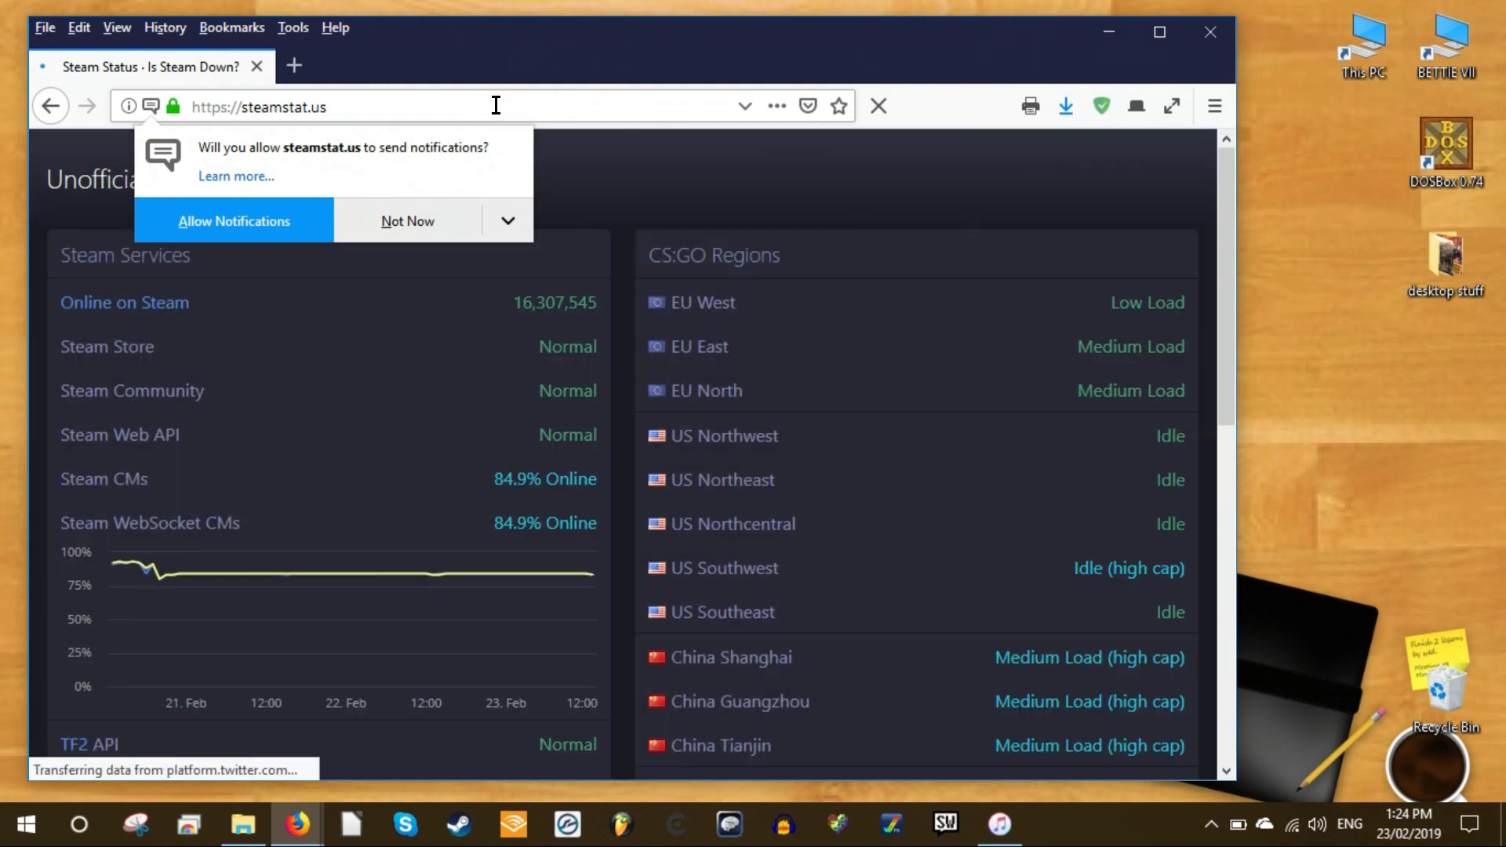
left_click(454, 229)
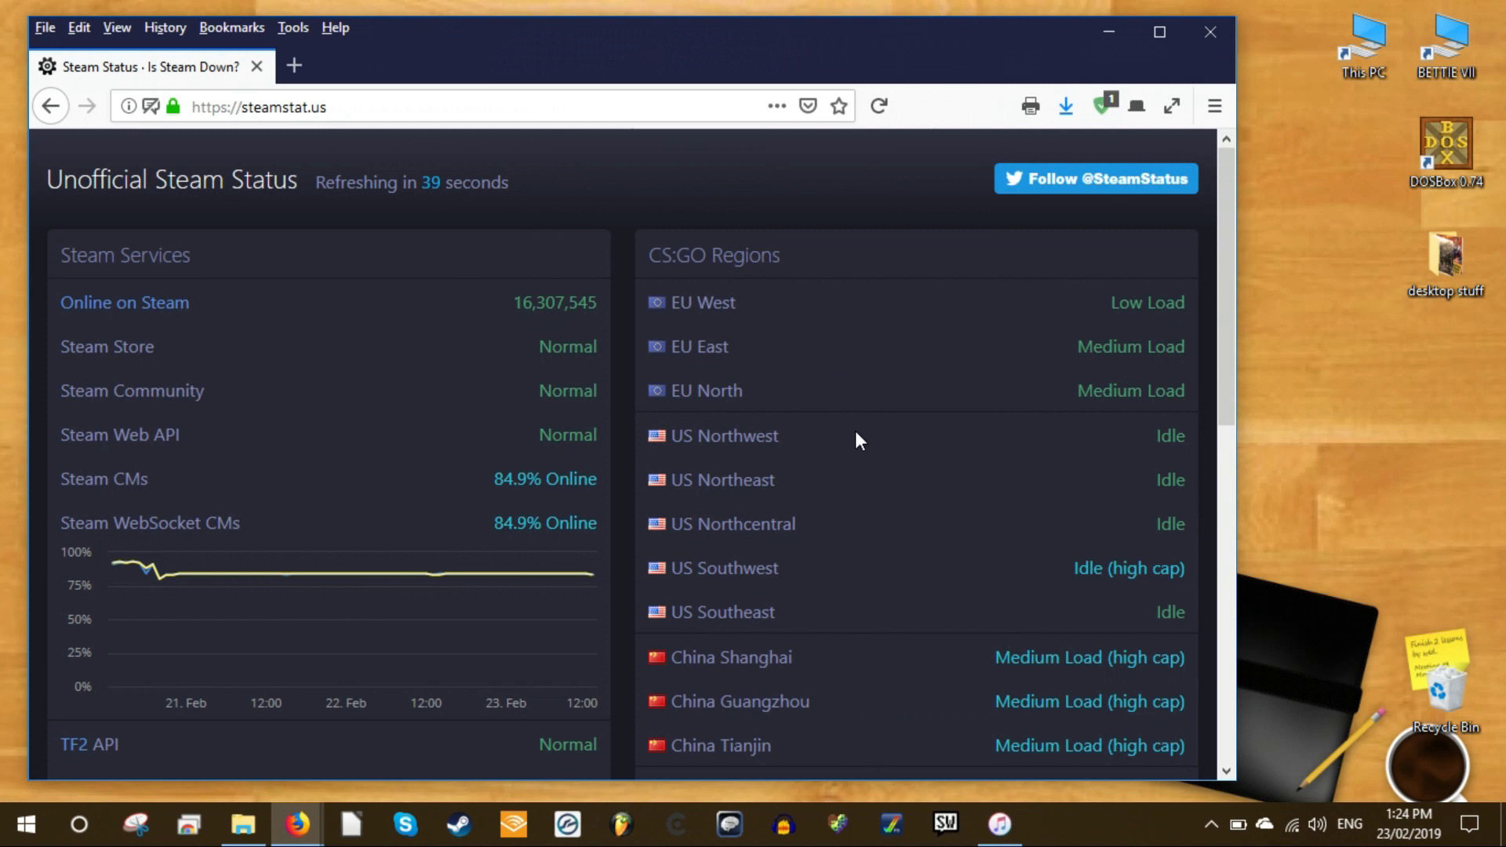
- Examine the status of the Steam services and the load of the CS:GO regions on the Steam status page
scroll(857, 433, "down", 6)
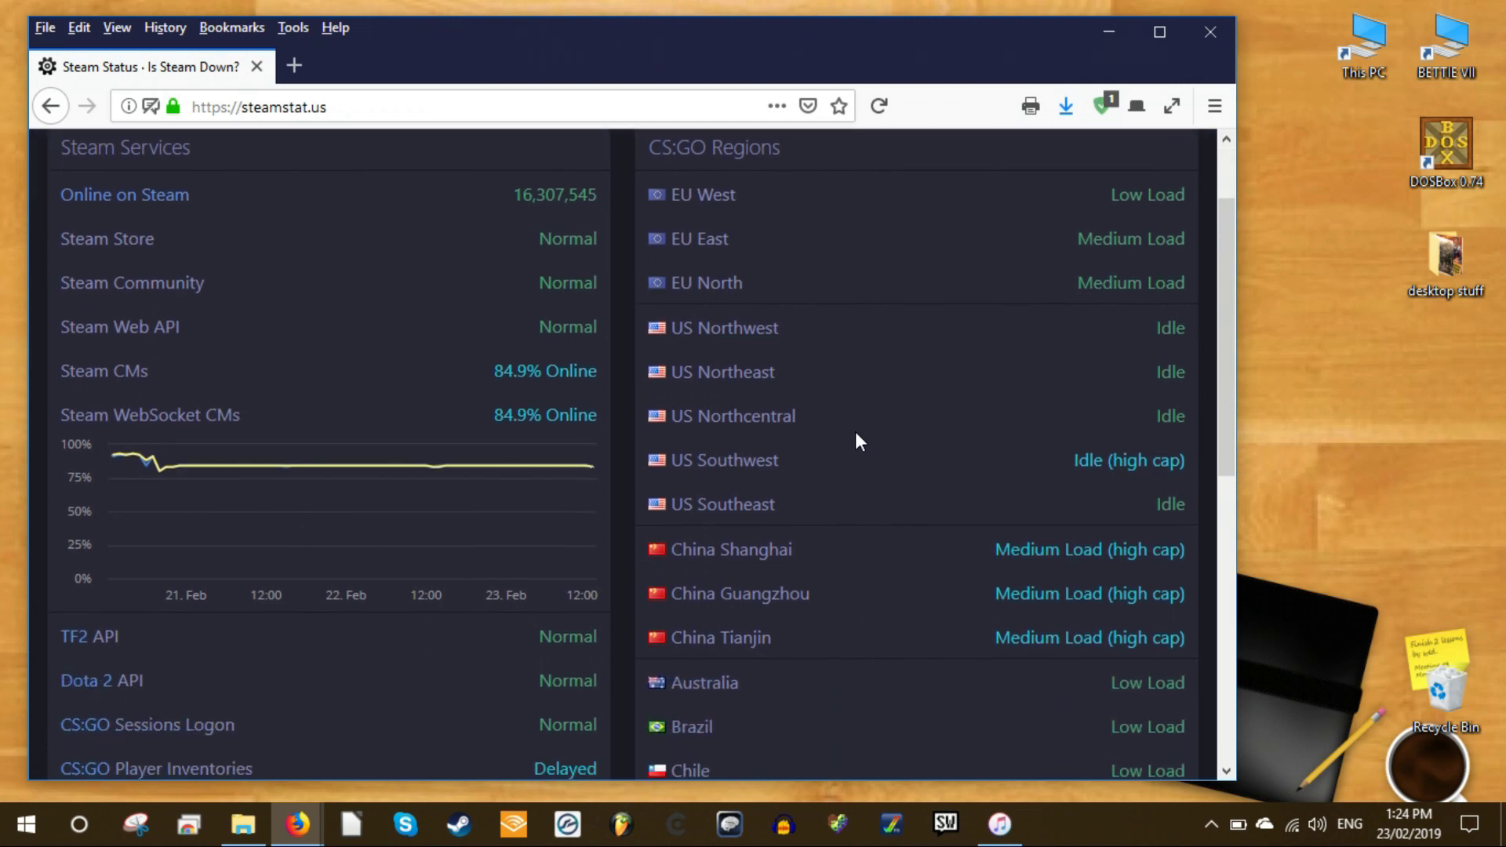
scroll(857, 441, "down", 3)
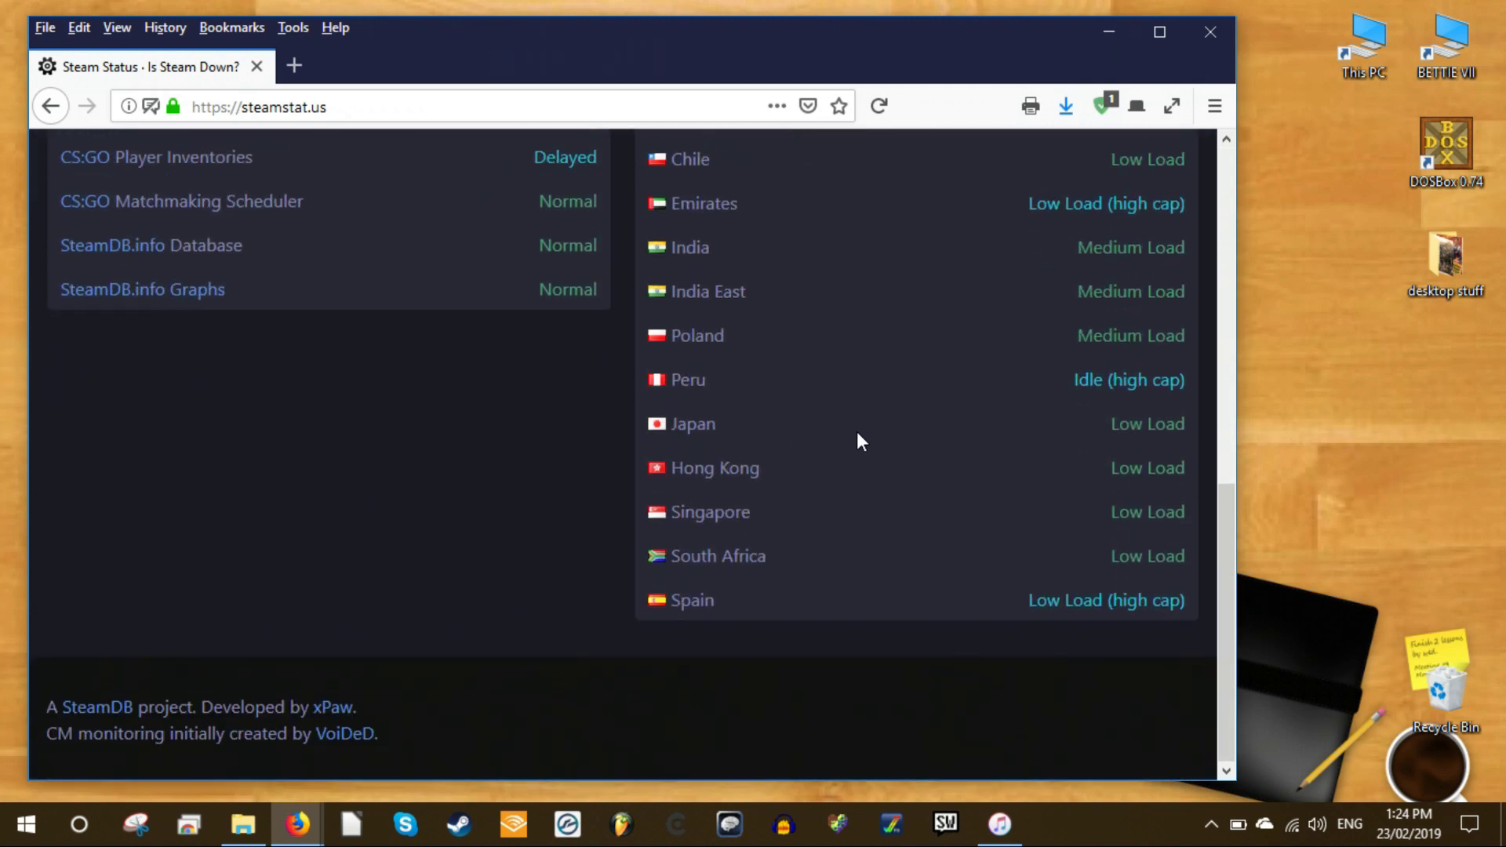
scroll(857, 433, "up", 8)
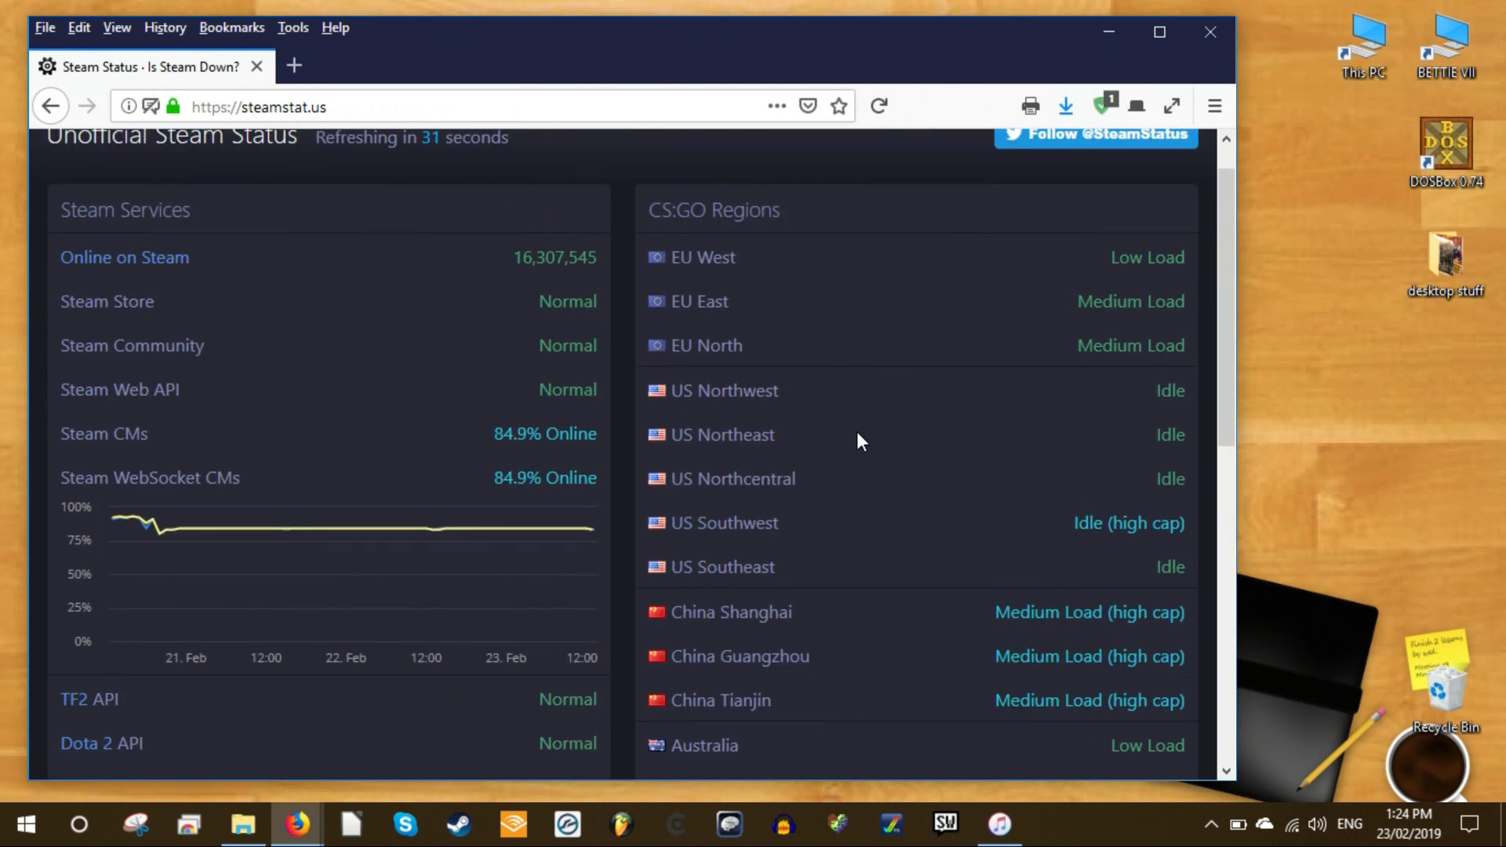
scroll(858, 433, "down", 2)
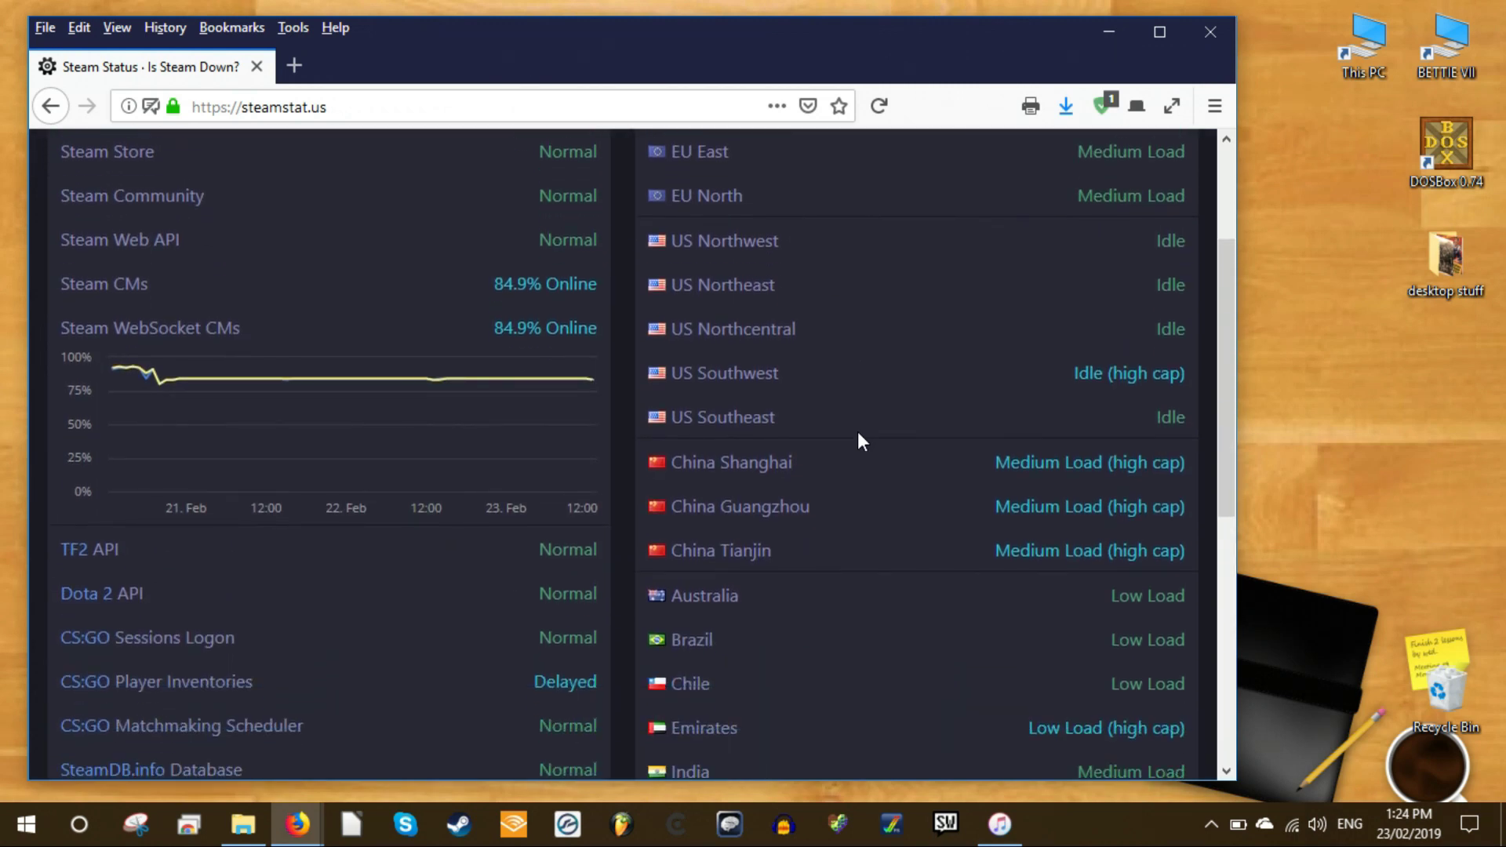
scroll(857, 433, "down", 6)
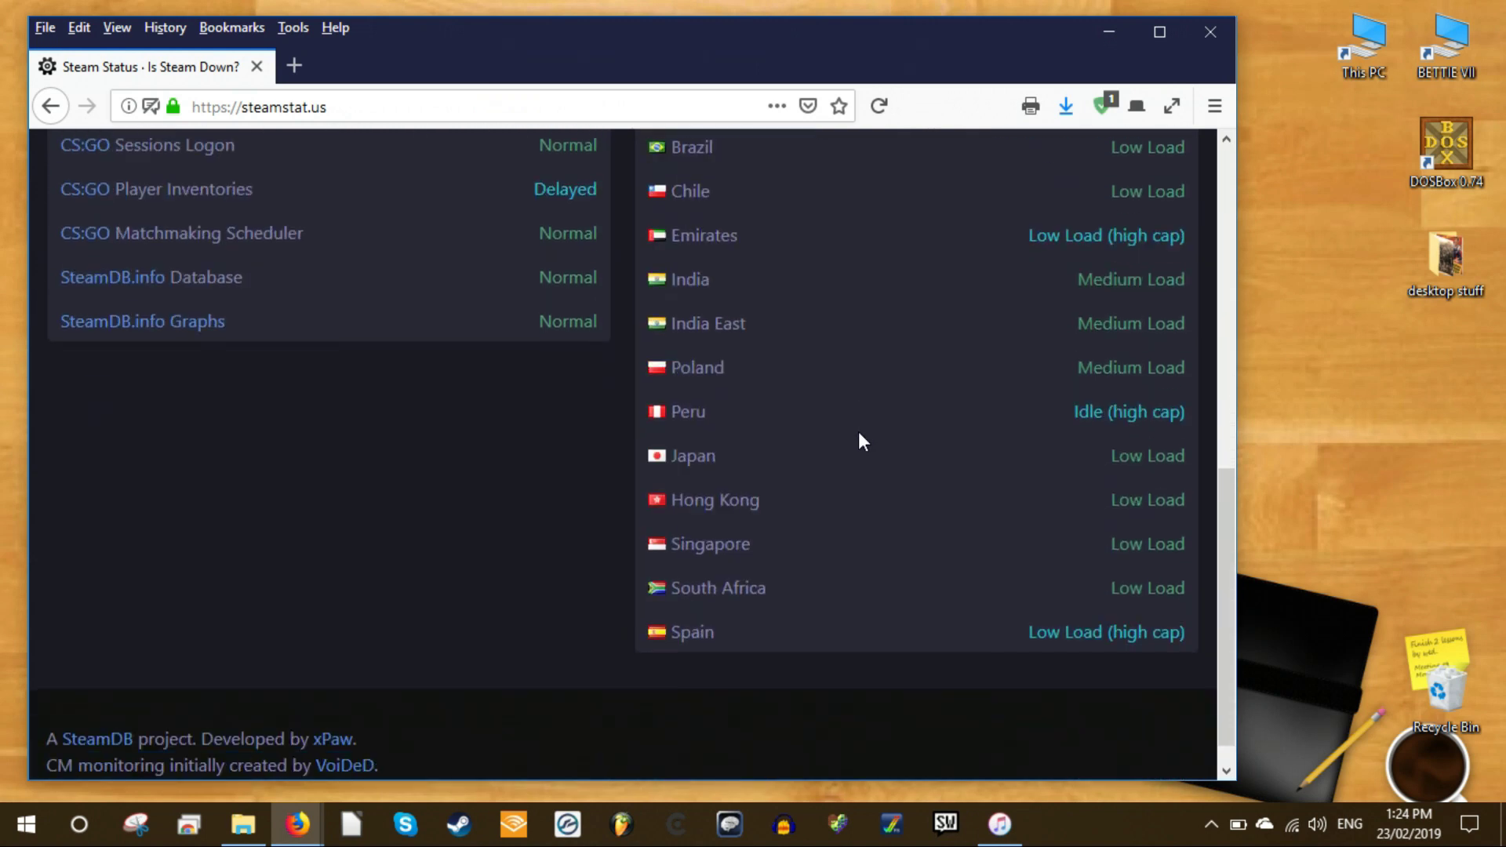
scroll(858, 434, "up", 2)
scroll(858, 433, "up", 5)
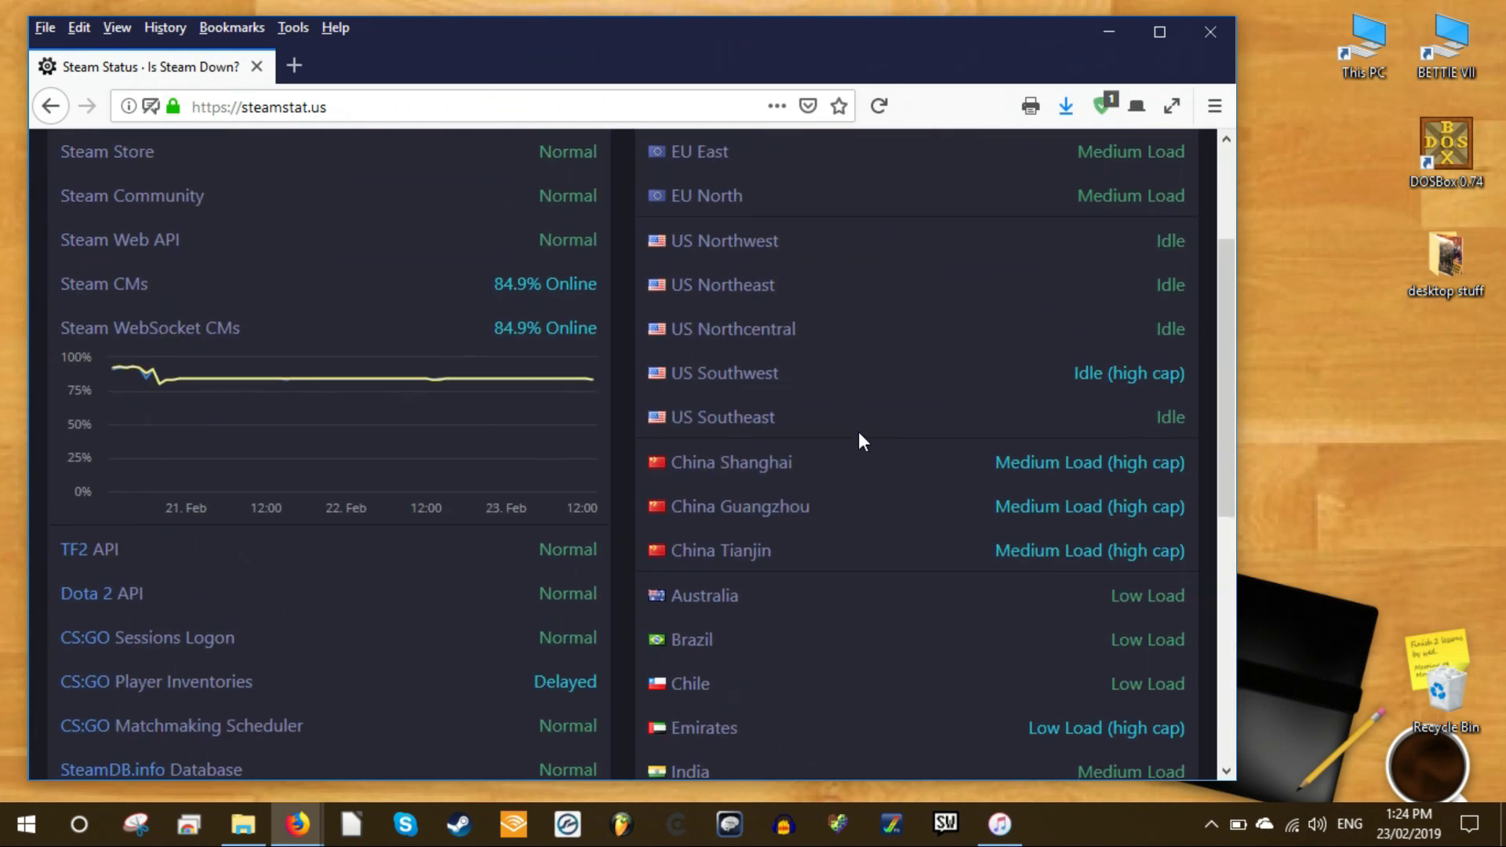
scroll(858, 431, "up", 3)
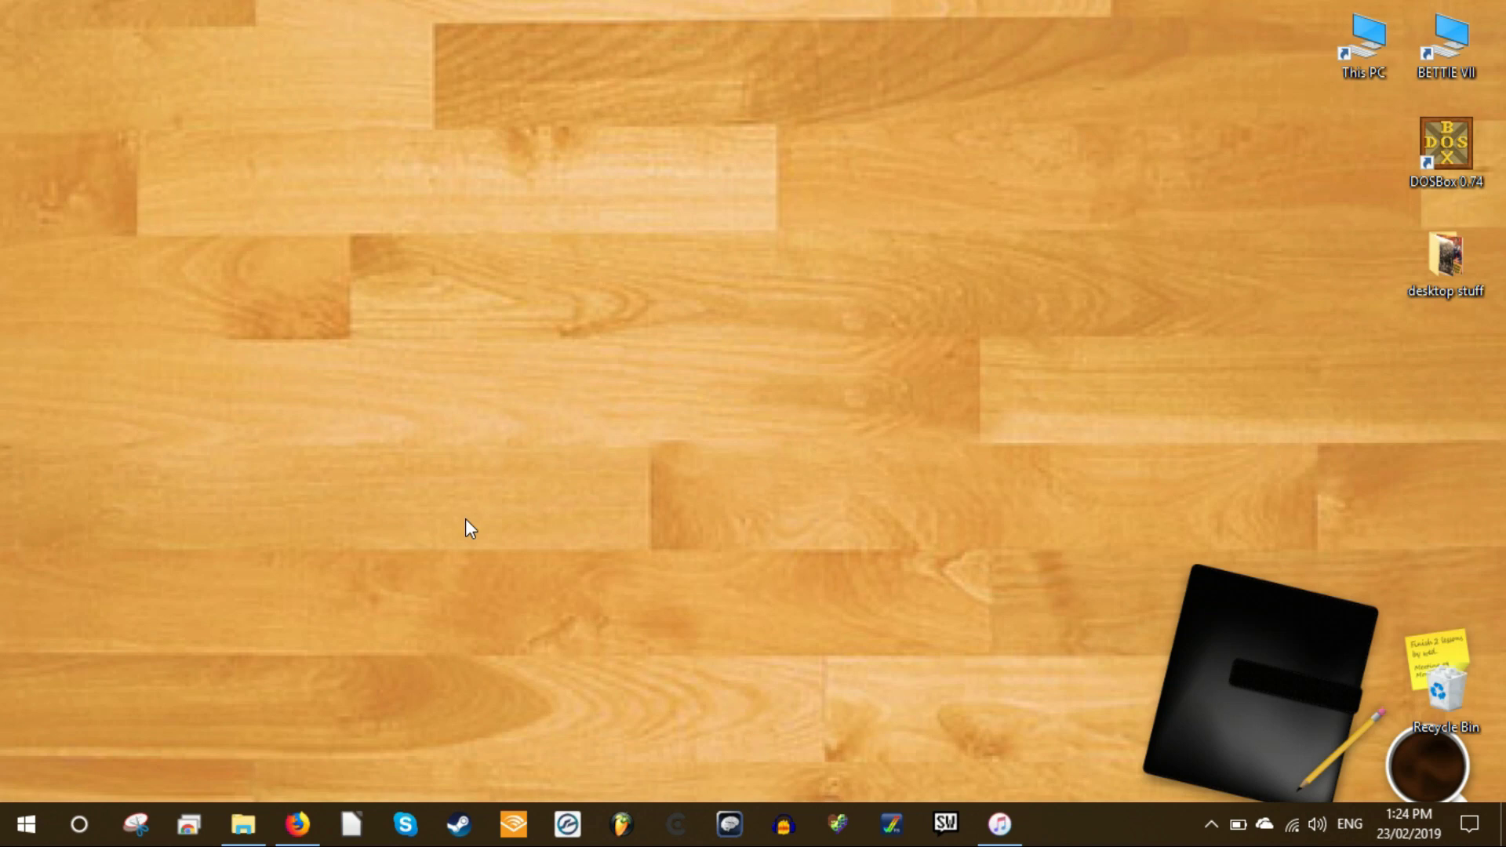
- Open Task Manager in its detailed view and locate Steam Client Service among the background processes
key("ctrl+alt+Delete")
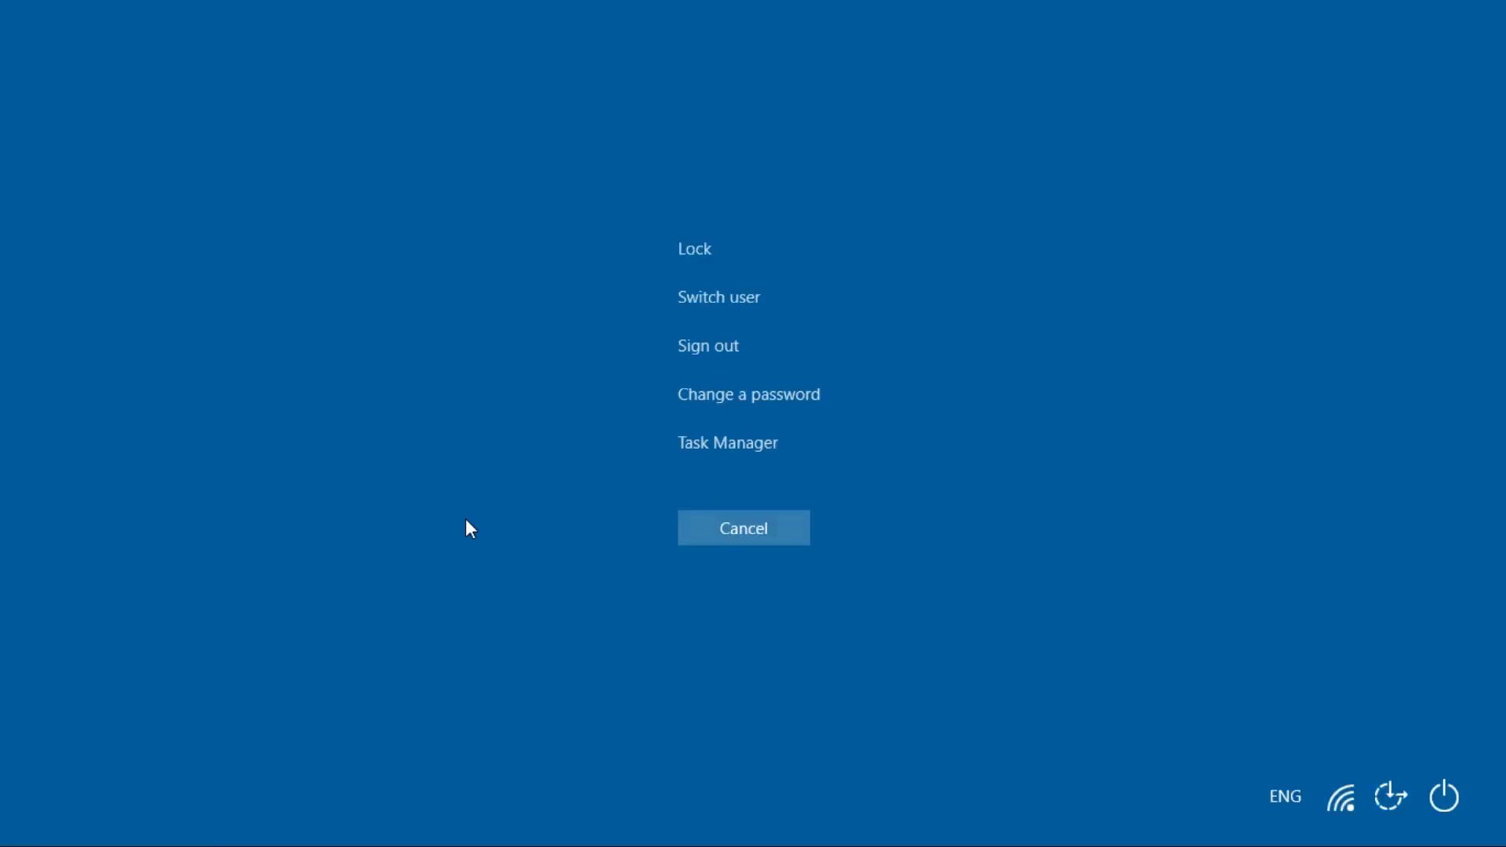
left_click(737, 444)
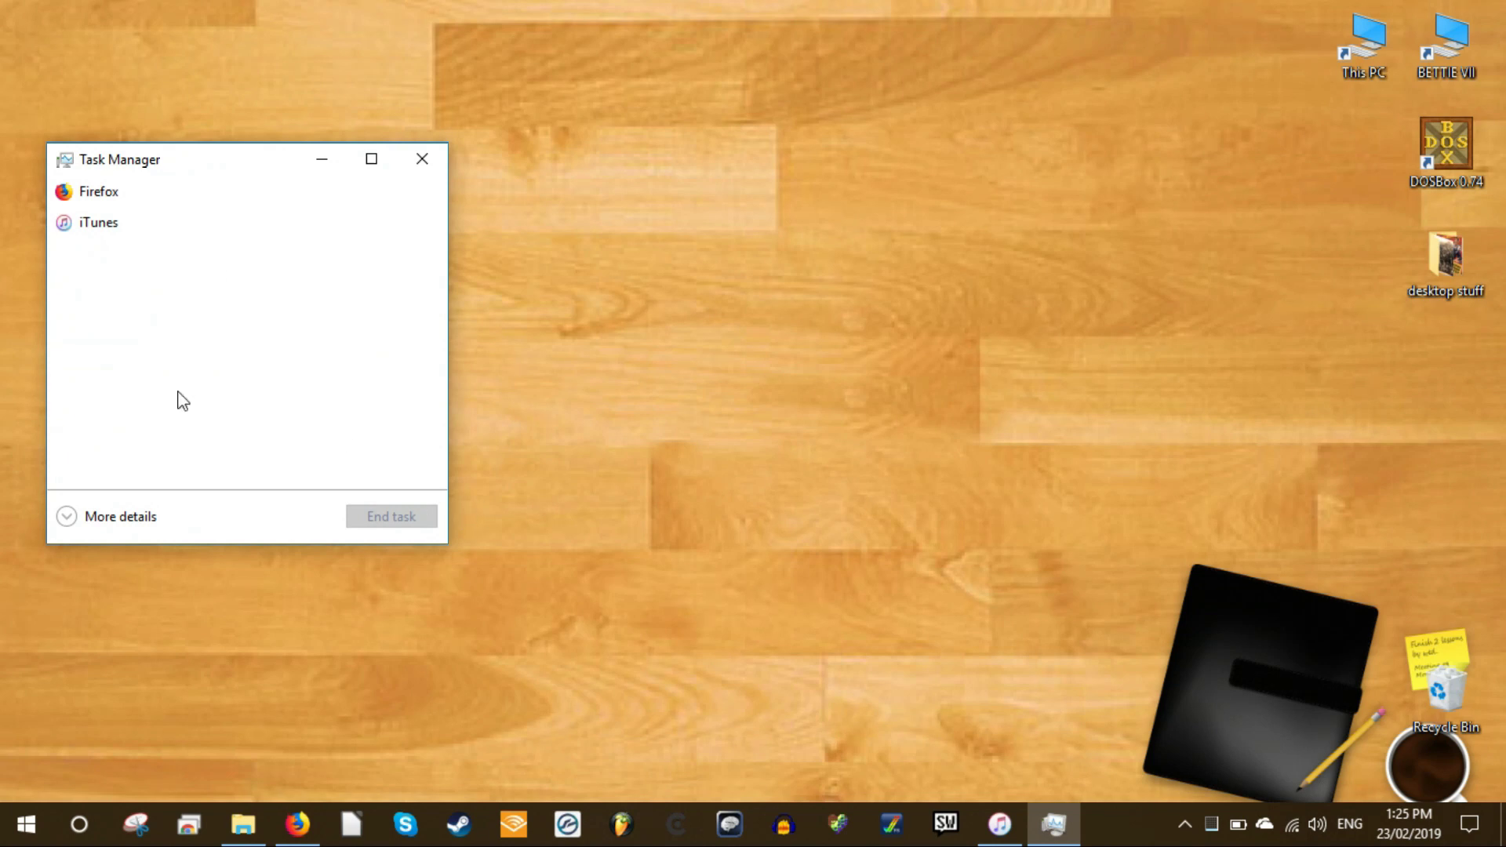
left_click(118, 516)
left_click_drag(445, 161, 457, 74)
scroll(365, 468, "down", 5)
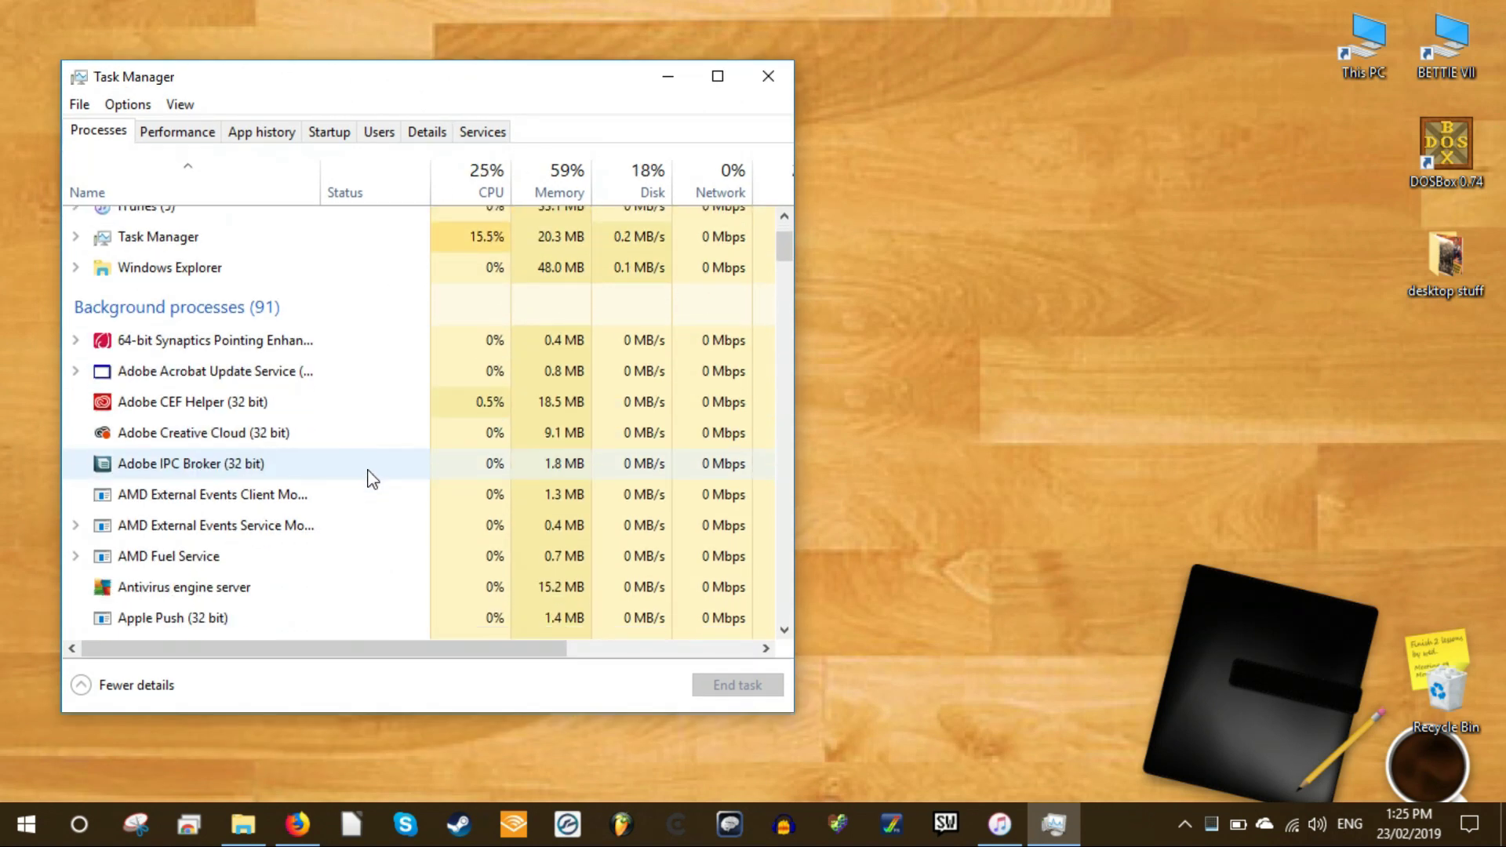
scroll(371, 479, "down", 8)
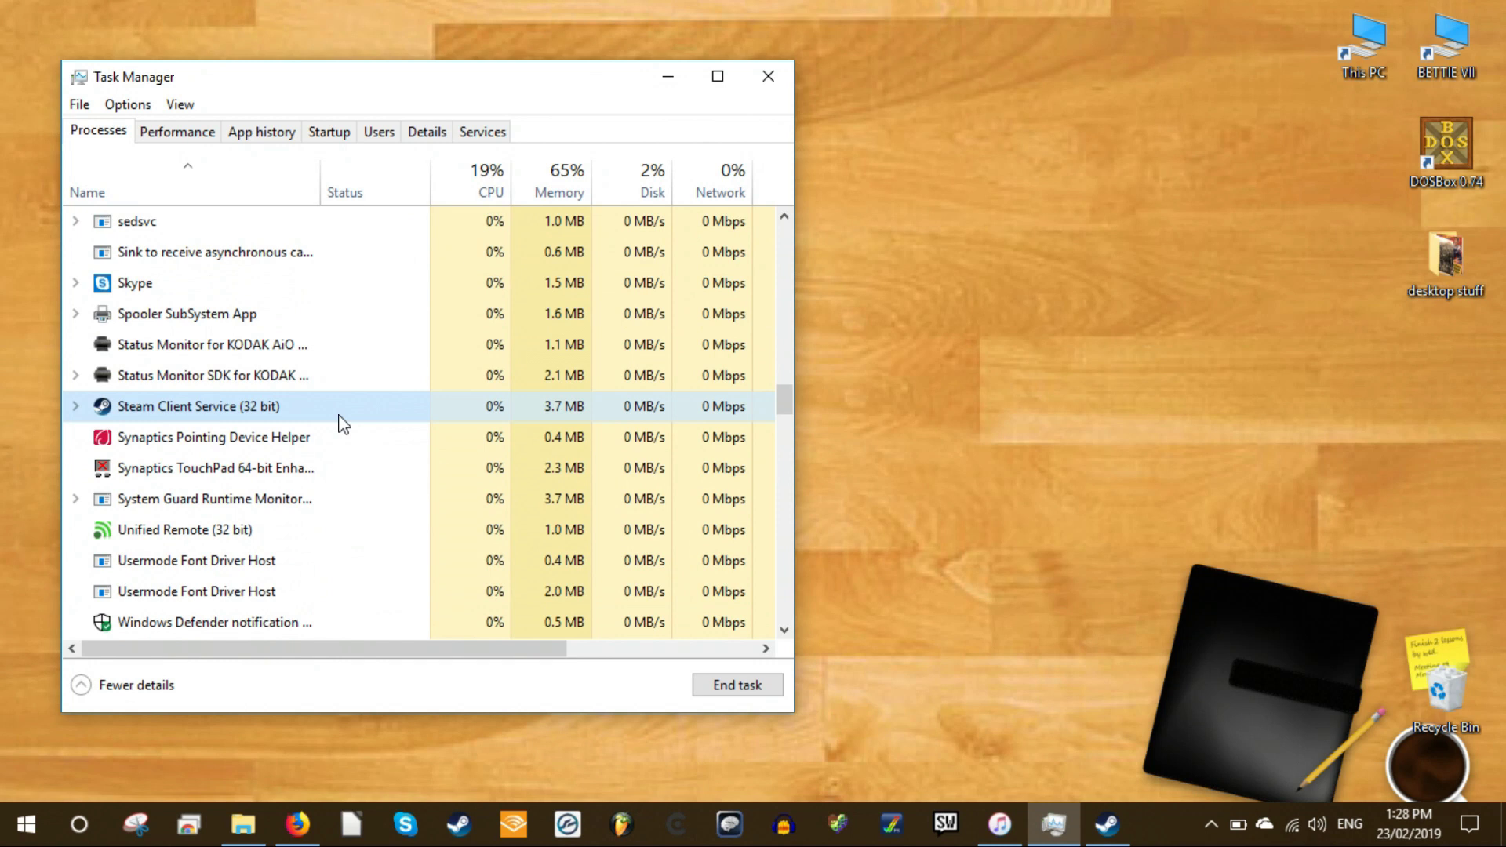
- Find Steam Client Bootstrapper among the running apps in Task Manager and expand its process group
scroll(343, 424, "up", 2)
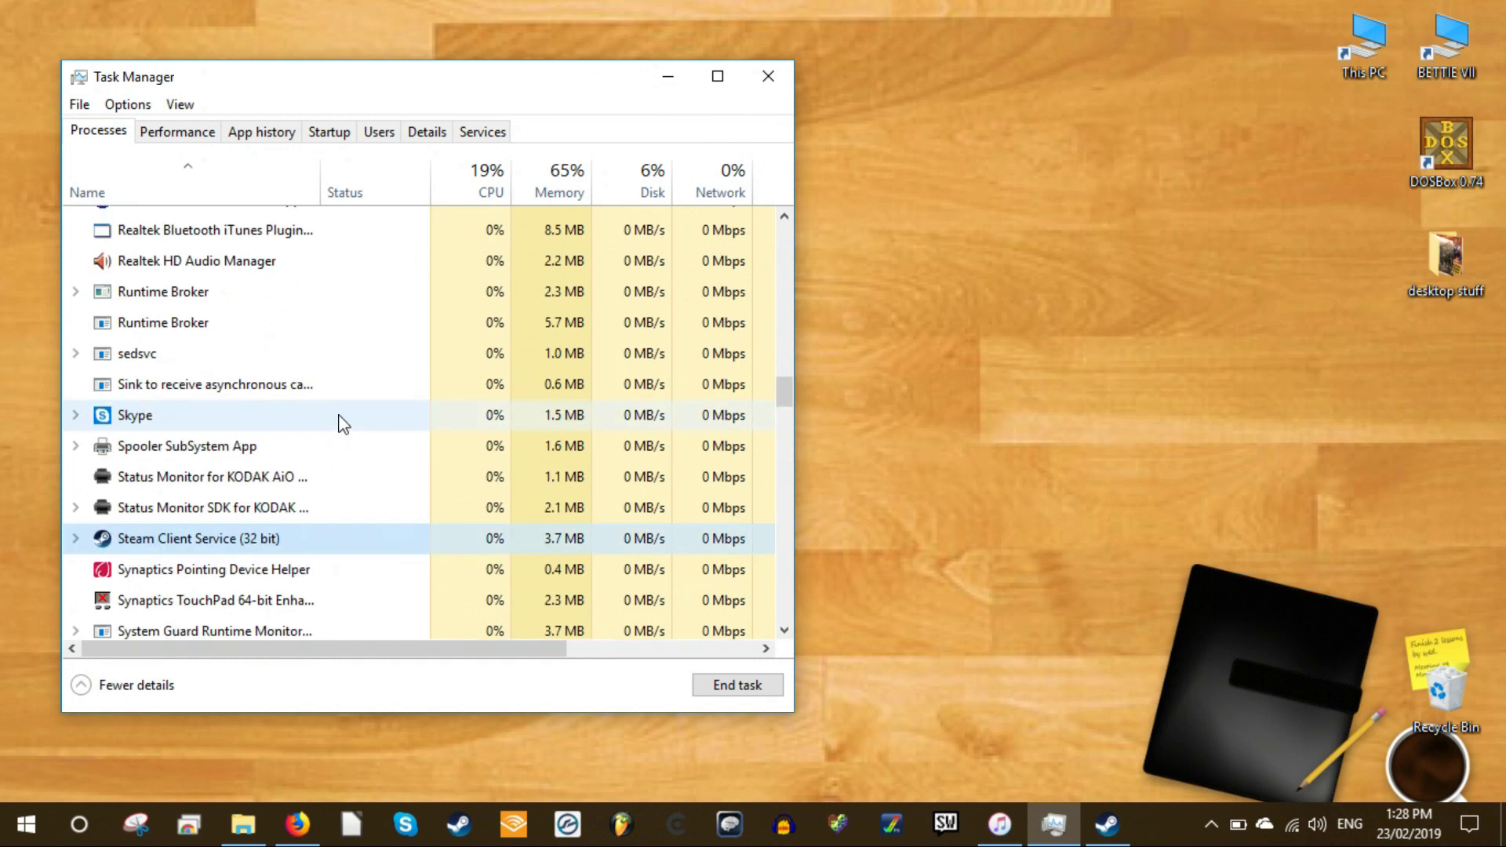
scroll(342, 423, "up", 7)
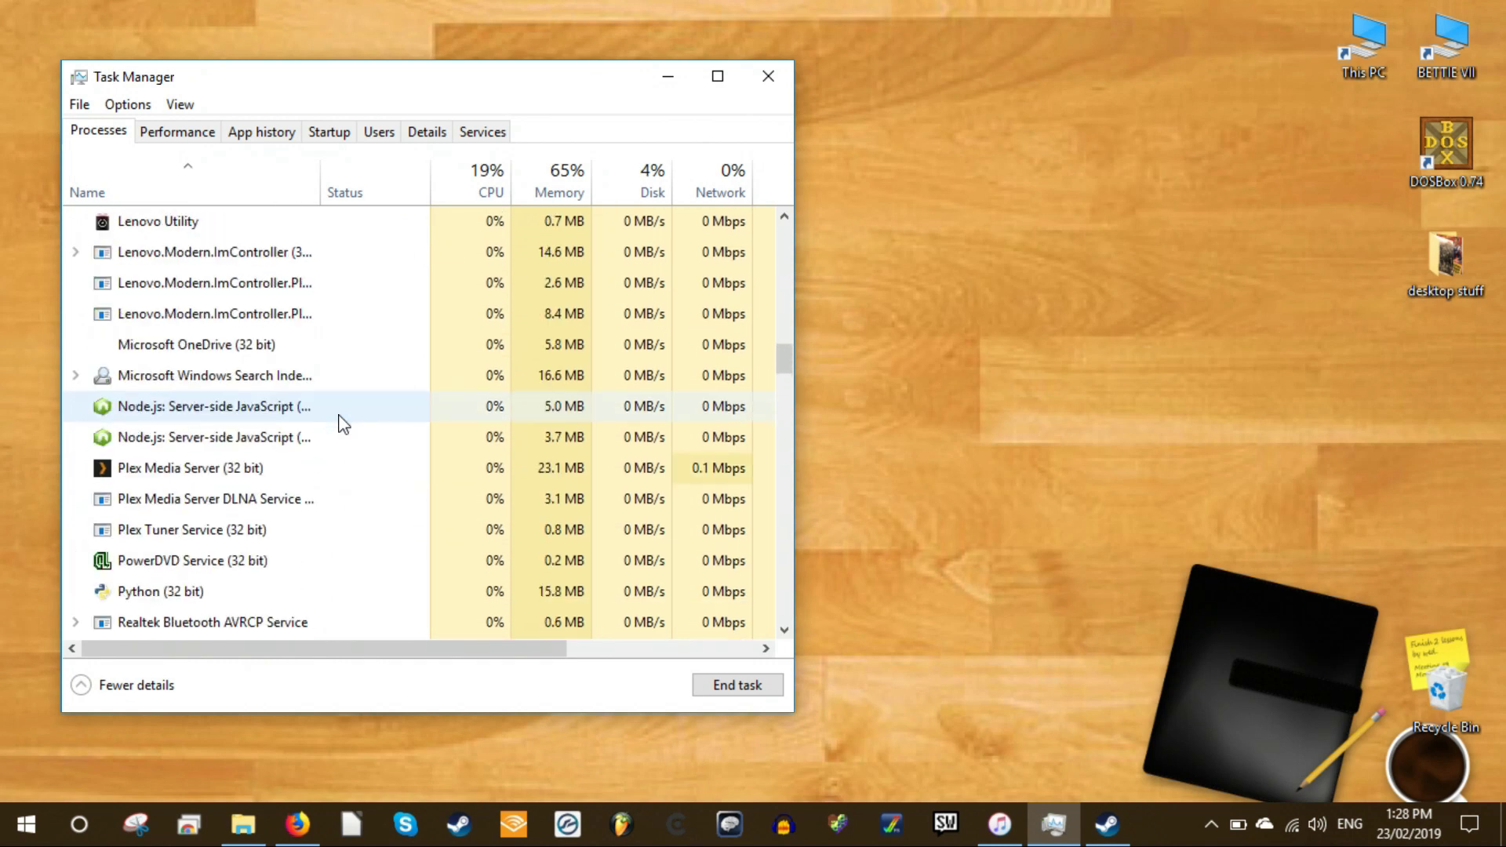
scroll(343, 424, "up", 7)
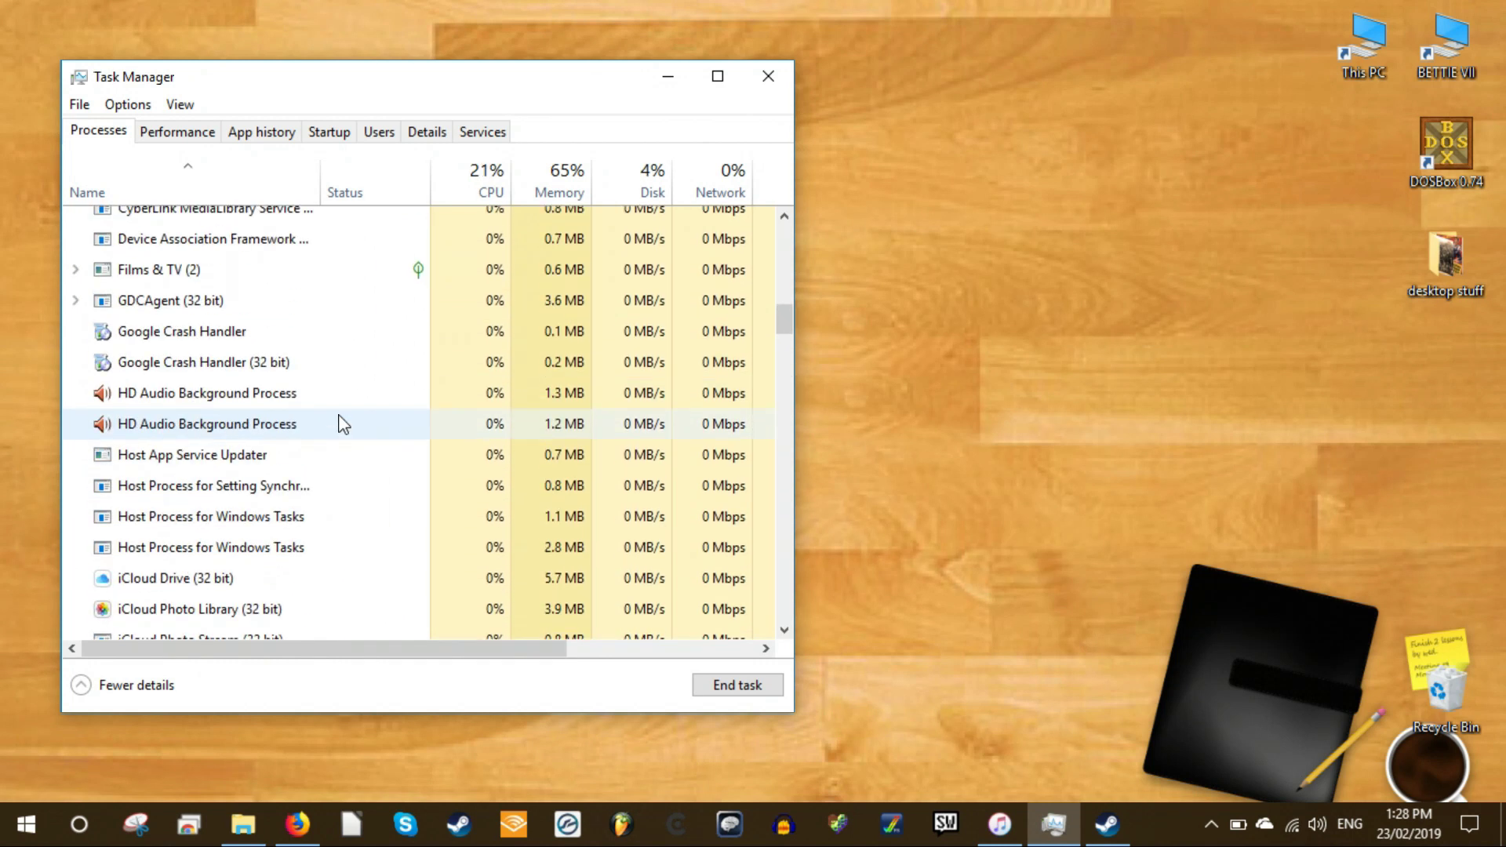
scroll(342, 423, "up", 8)
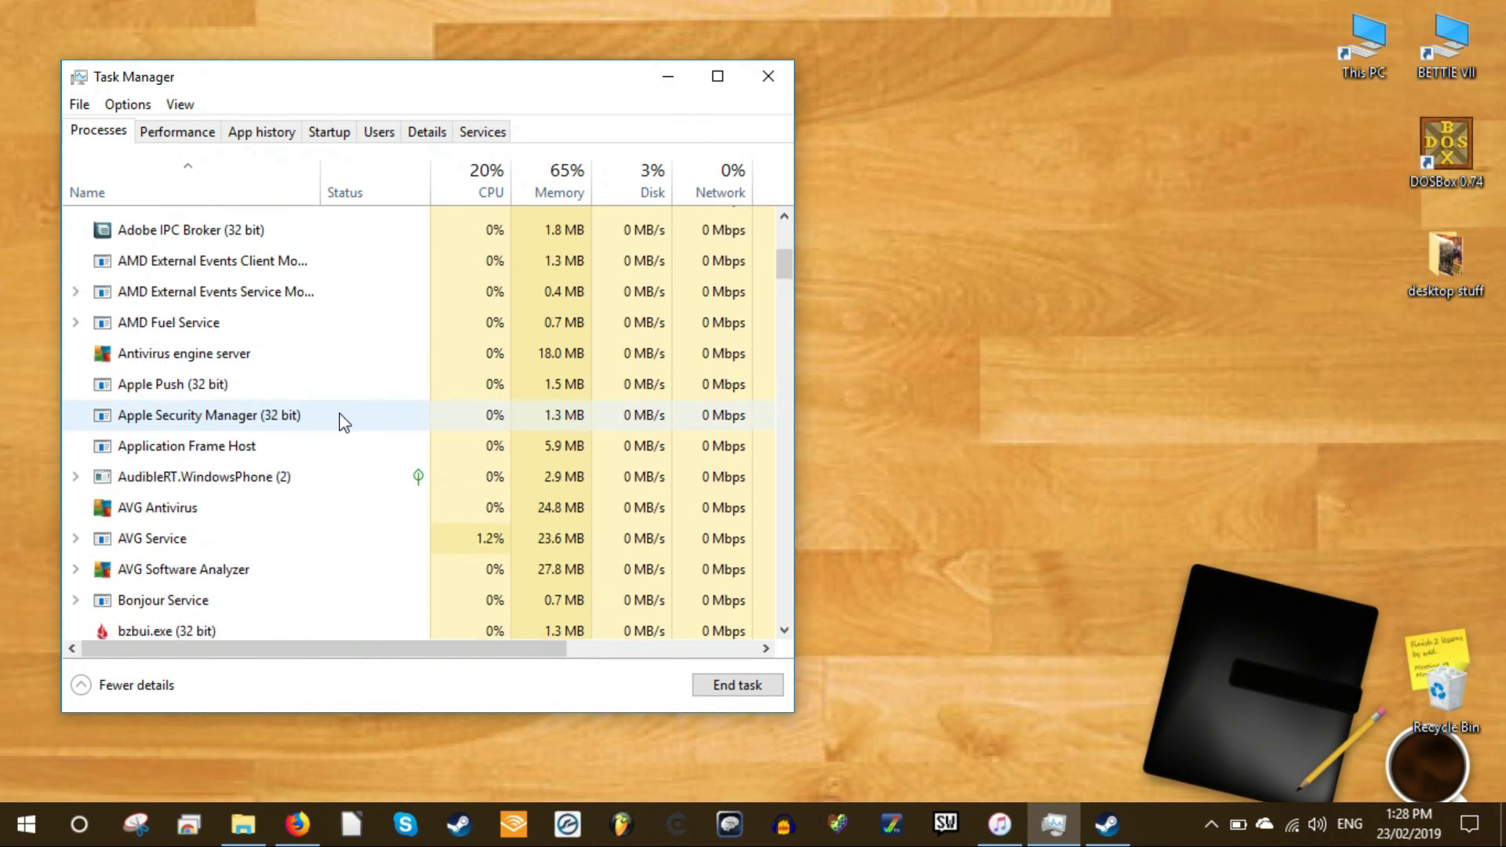
scroll(343, 423, "up", 2)
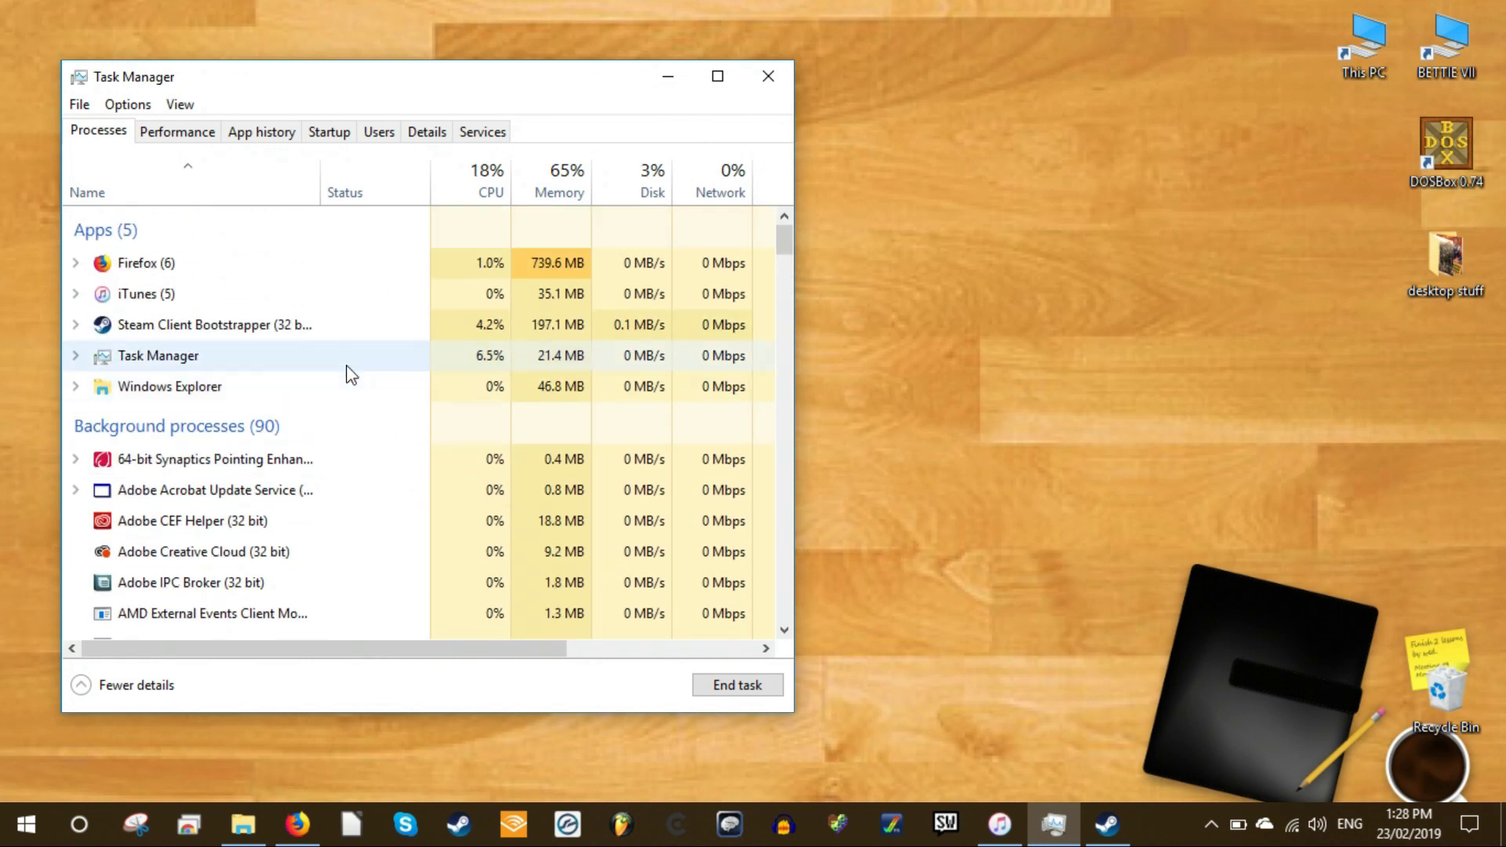
left_click(258, 326)
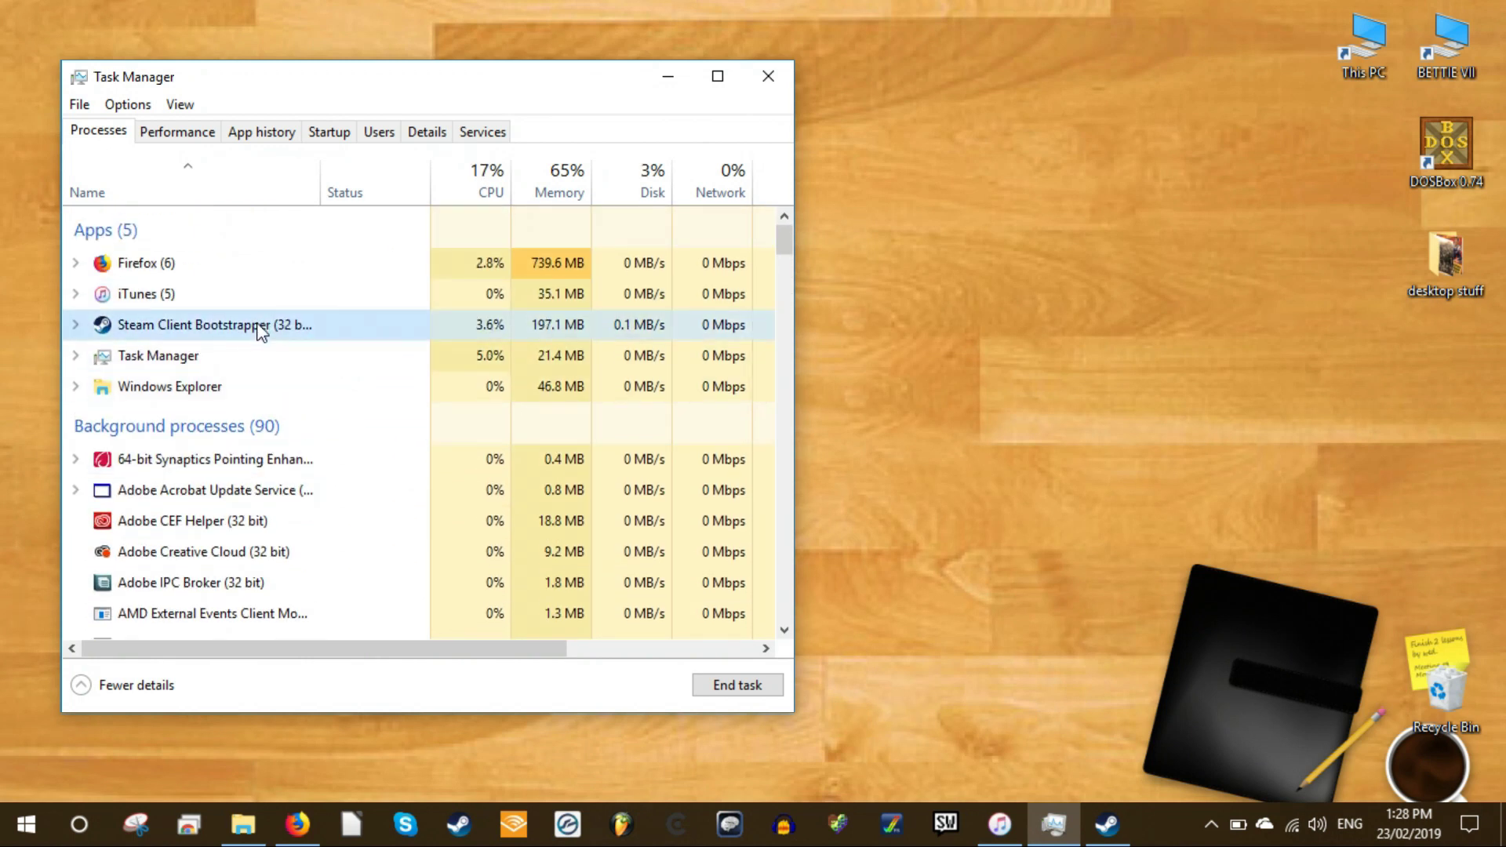
left_click(74, 325)
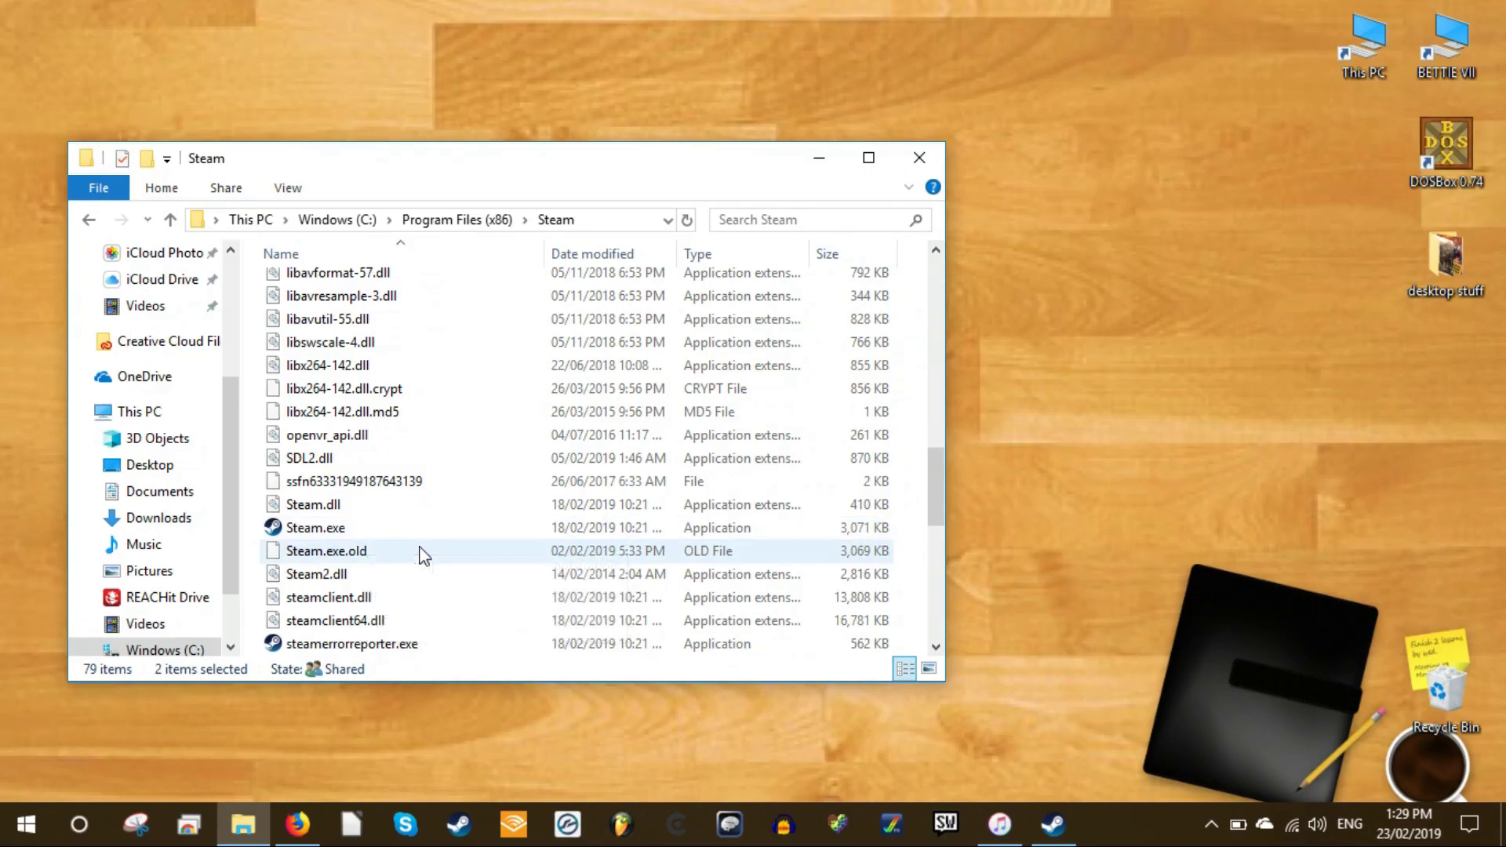
- Delete everything in the Steam folder except Steam.exe, steamapps and userdata, and run Steam.exe to update the client
key("ctrl+a")
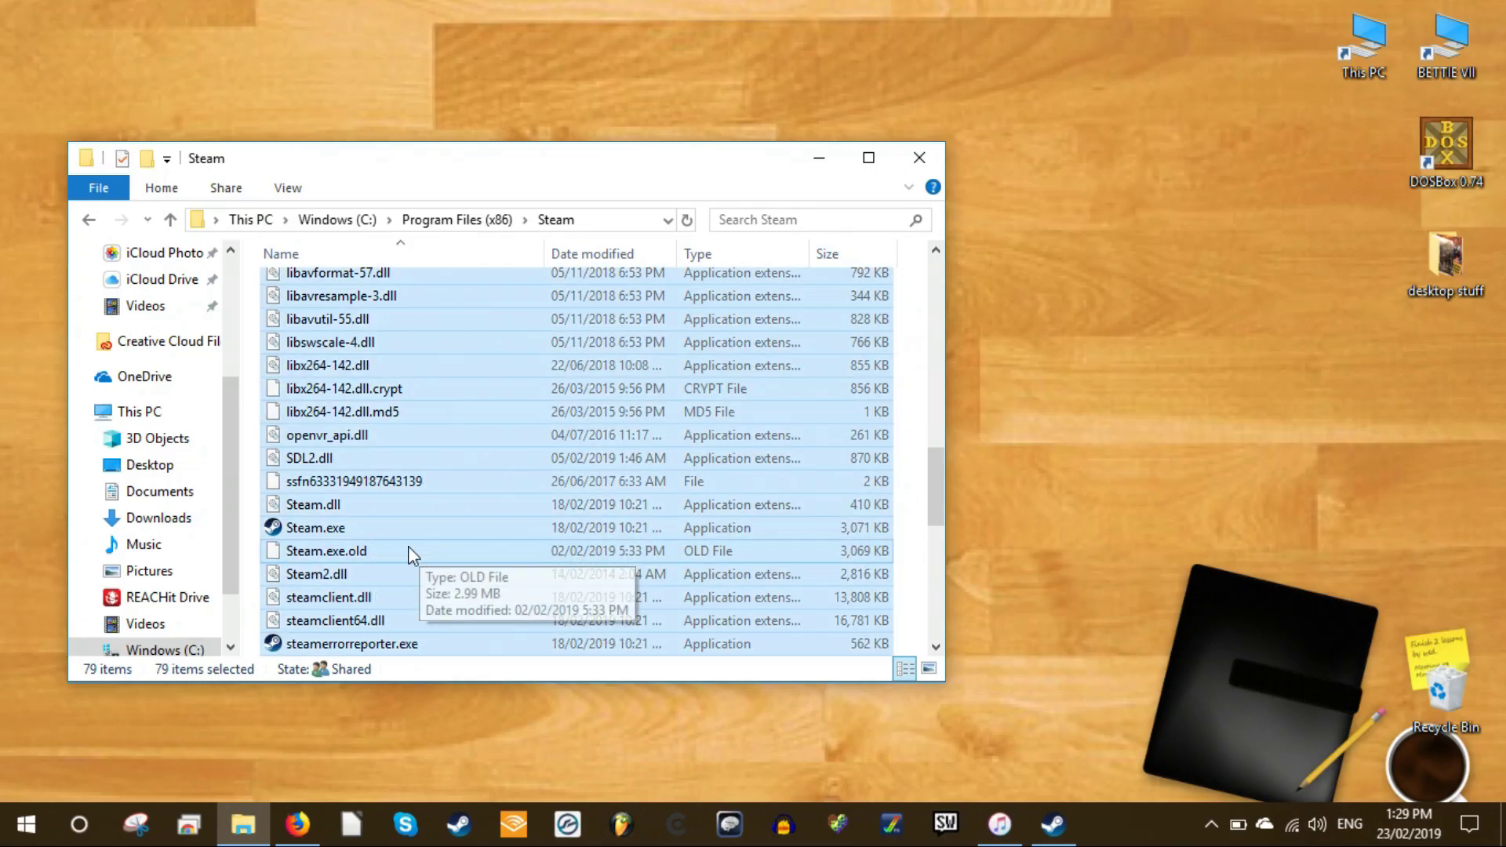
left_click(350, 529, "ctrl")
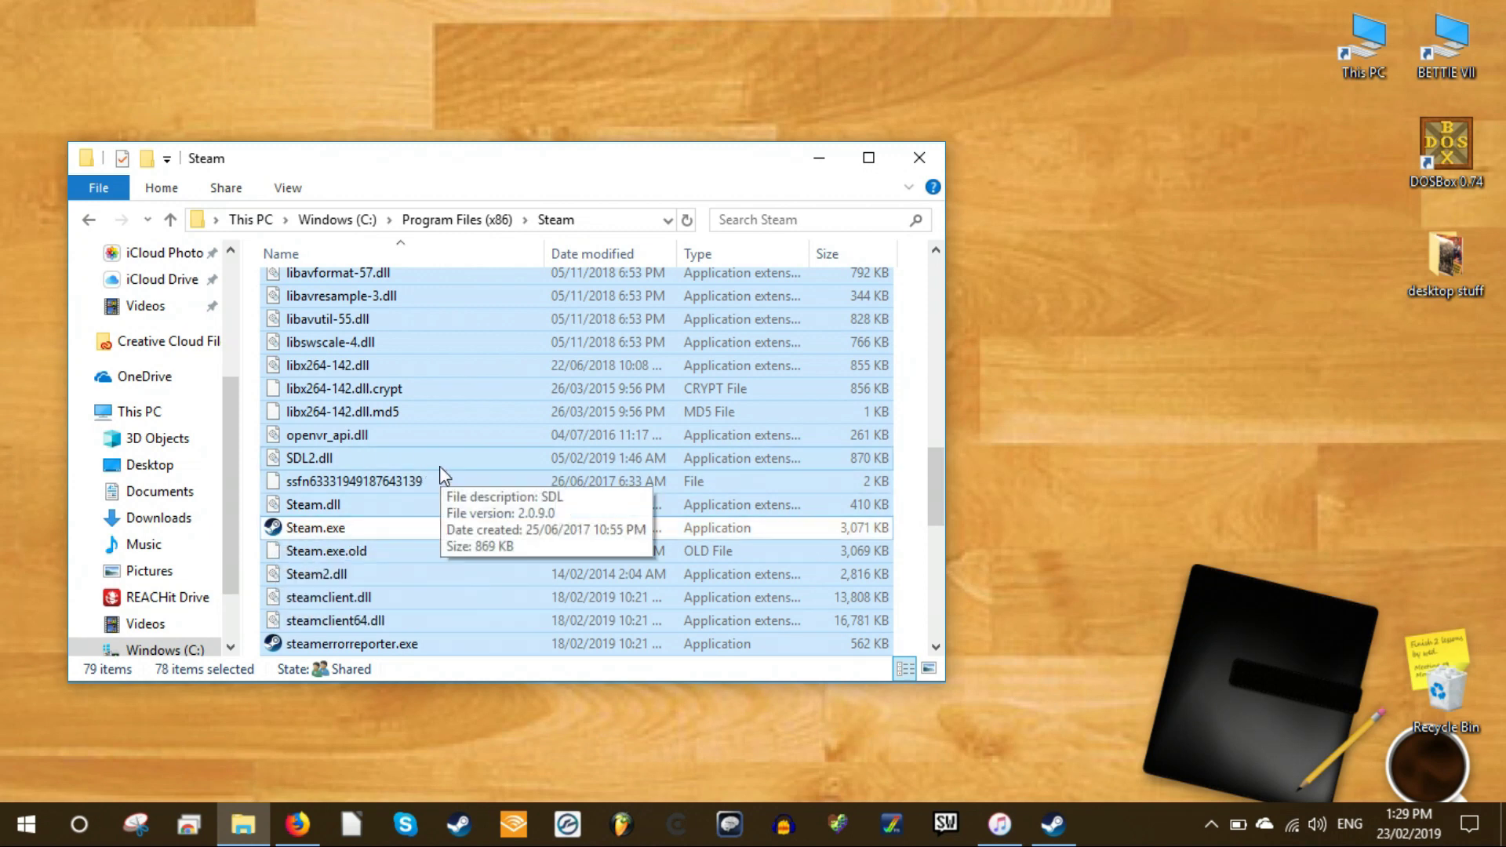
scroll(431, 471, "up", 9)
left_click(327, 412, "ctrl")
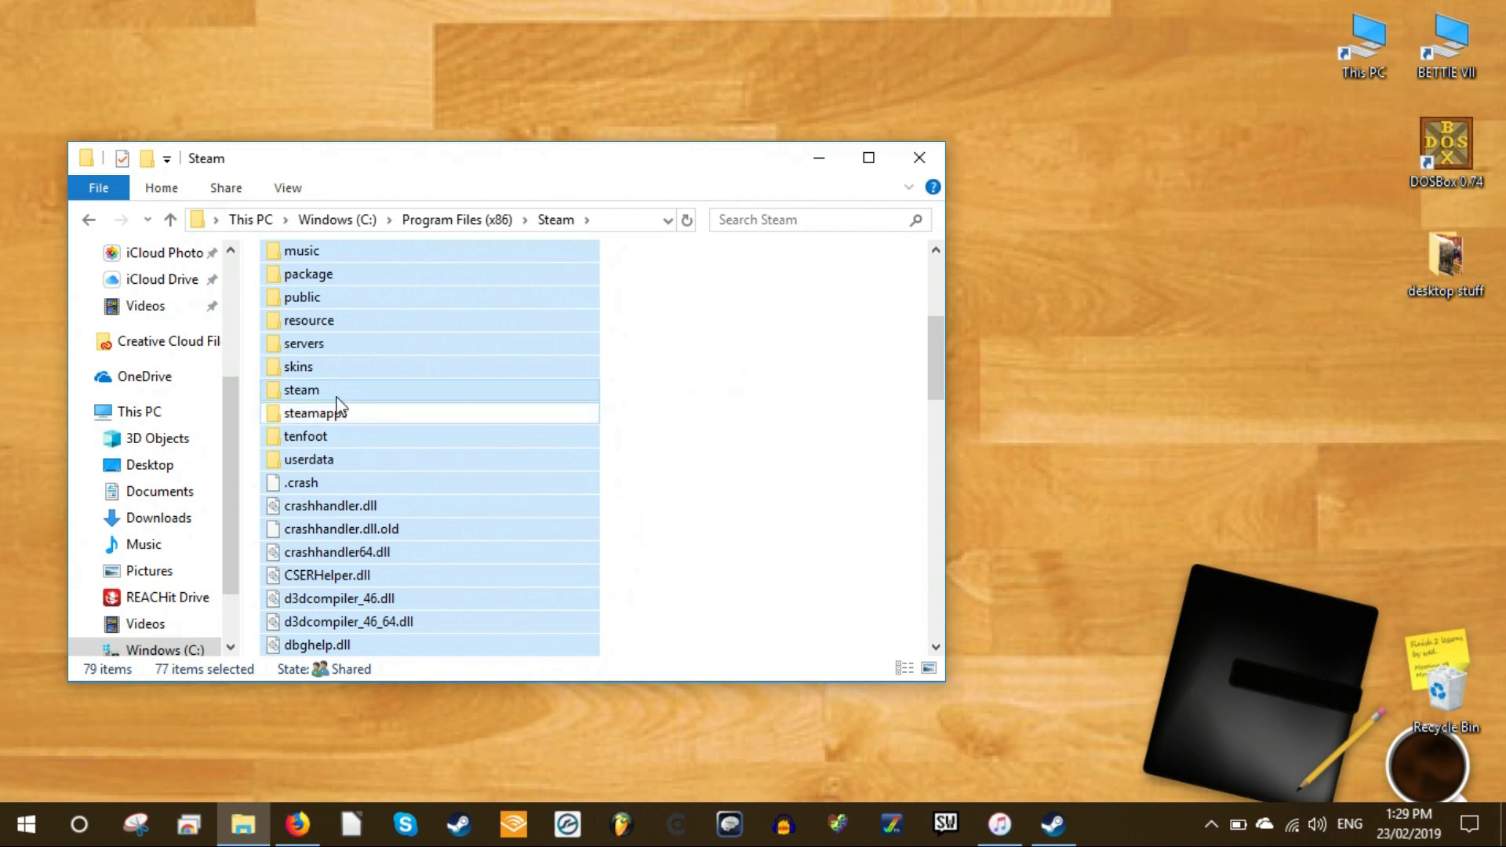
left_click(348, 459, "ctrl")
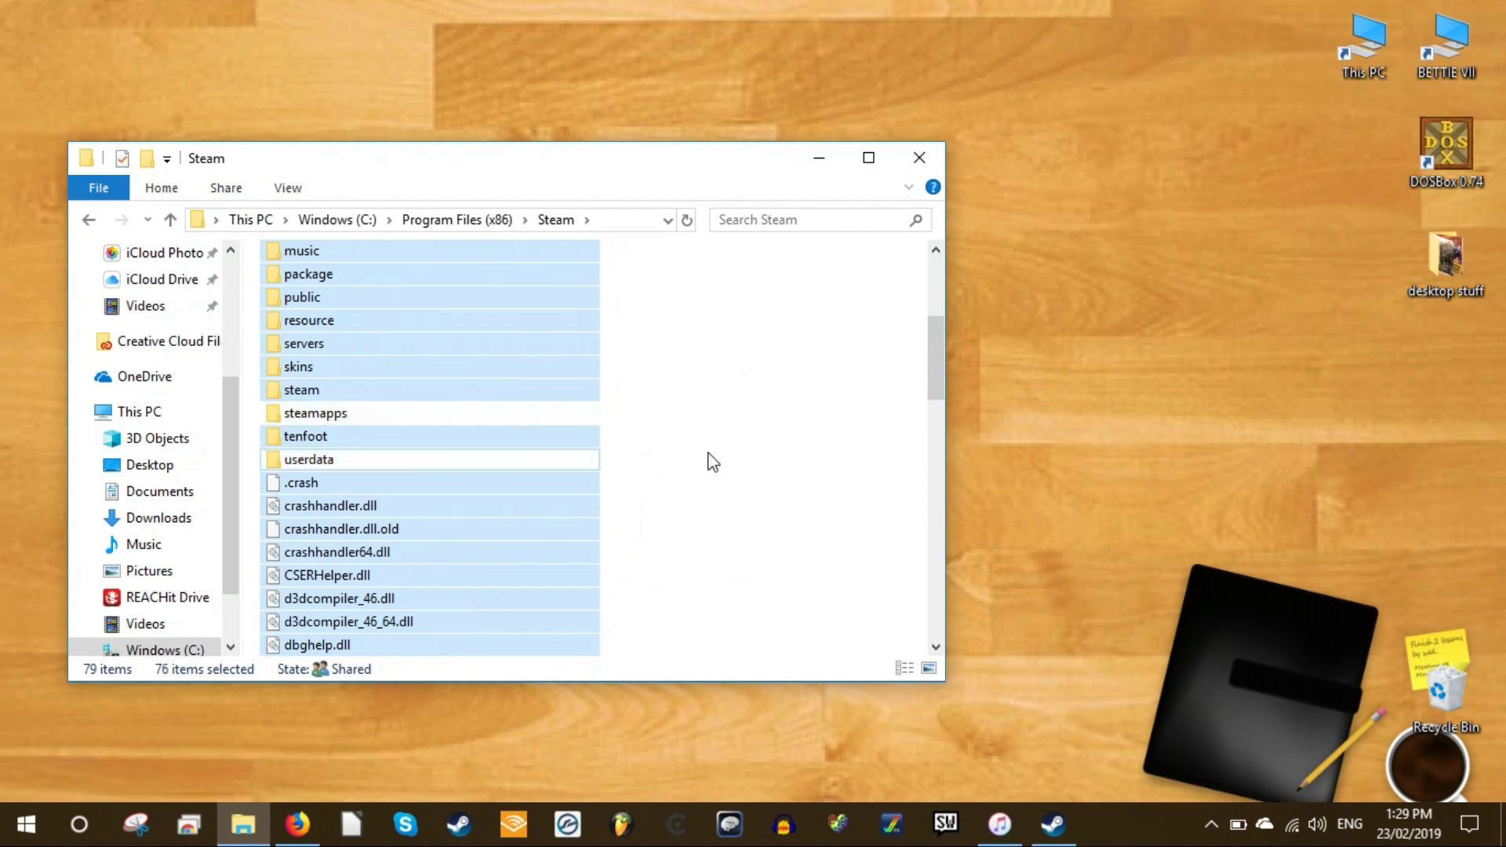
key("Delete")
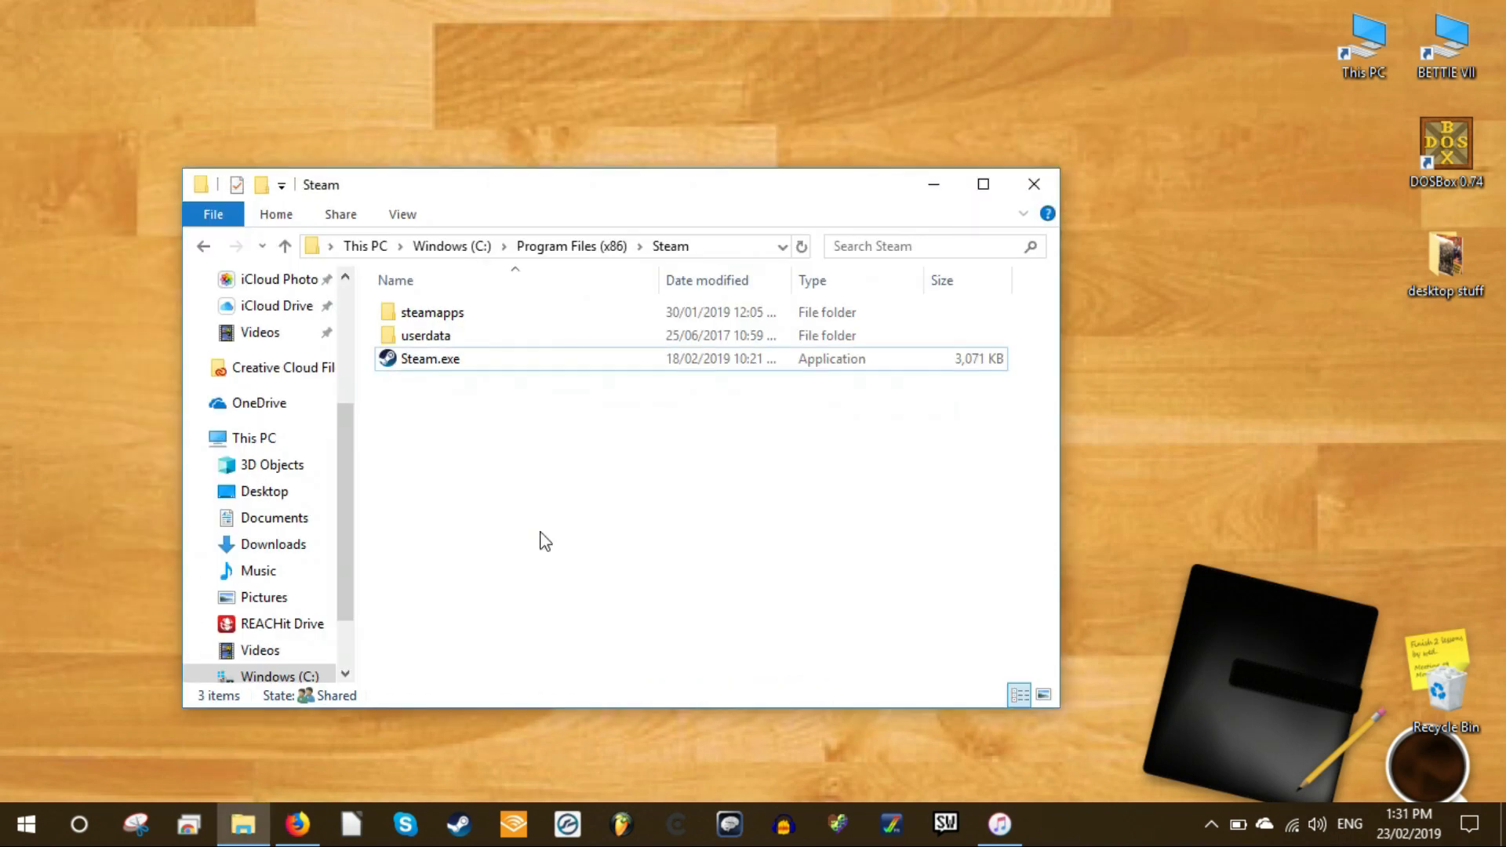
double_click(430, 359)
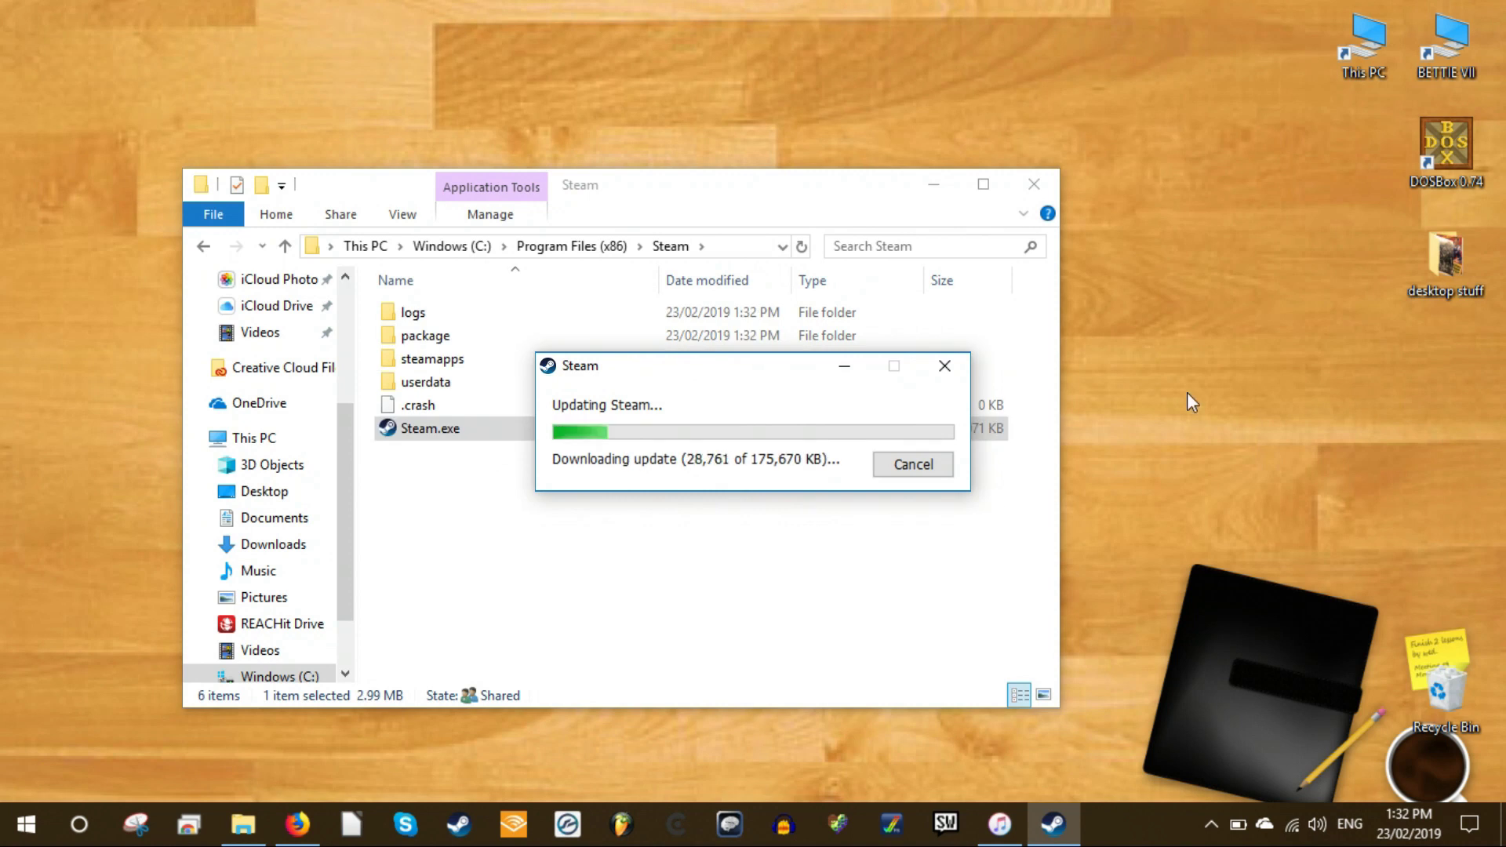